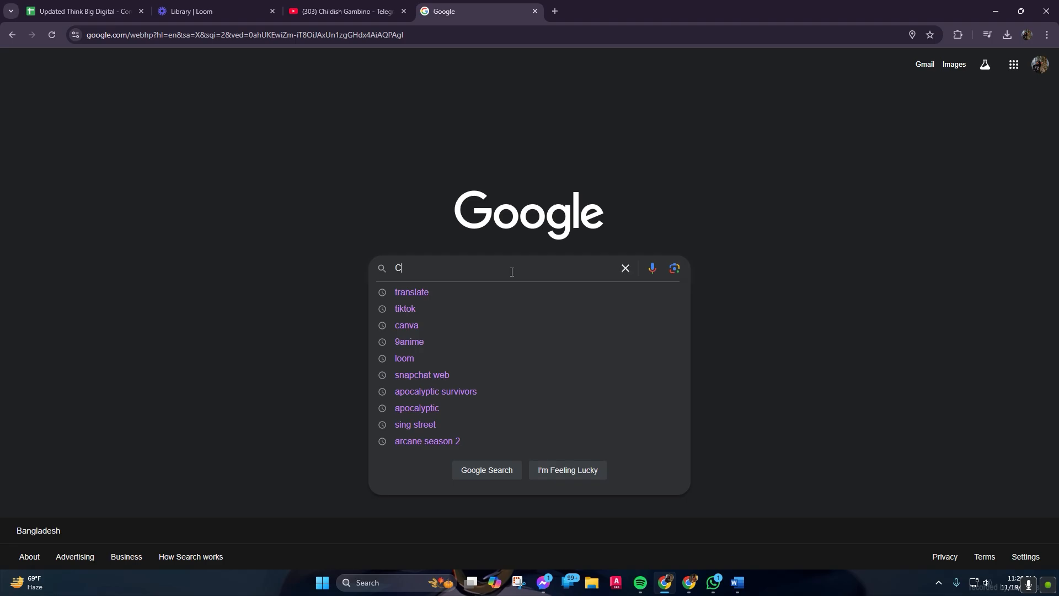
# Step: Search Google for Canva and open the Canva website from the results
pyautogui.write('anva')
pyautogui.press('Return')
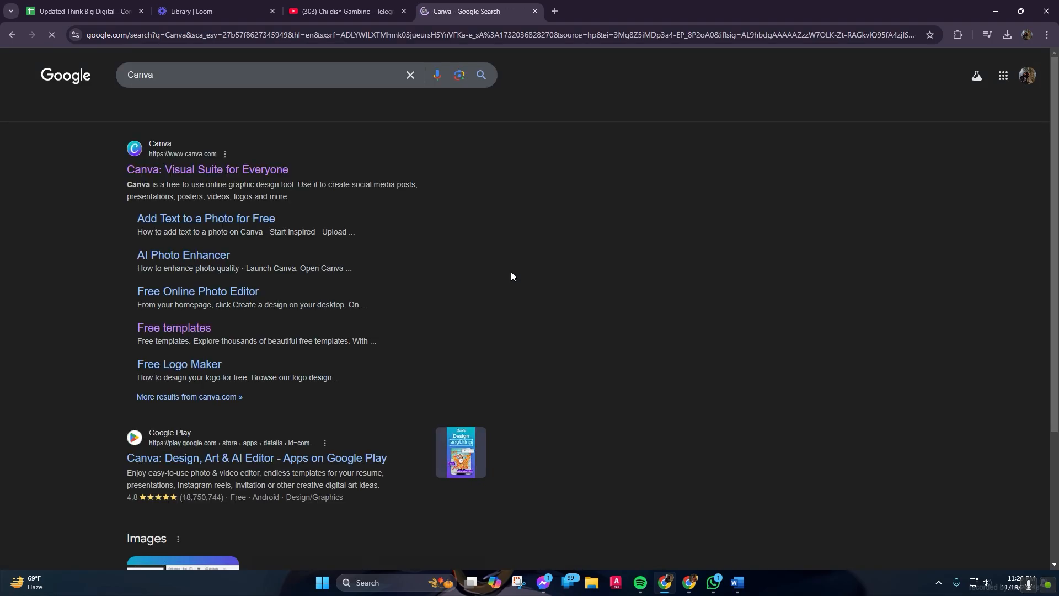
pyautogui.click(234, 173)
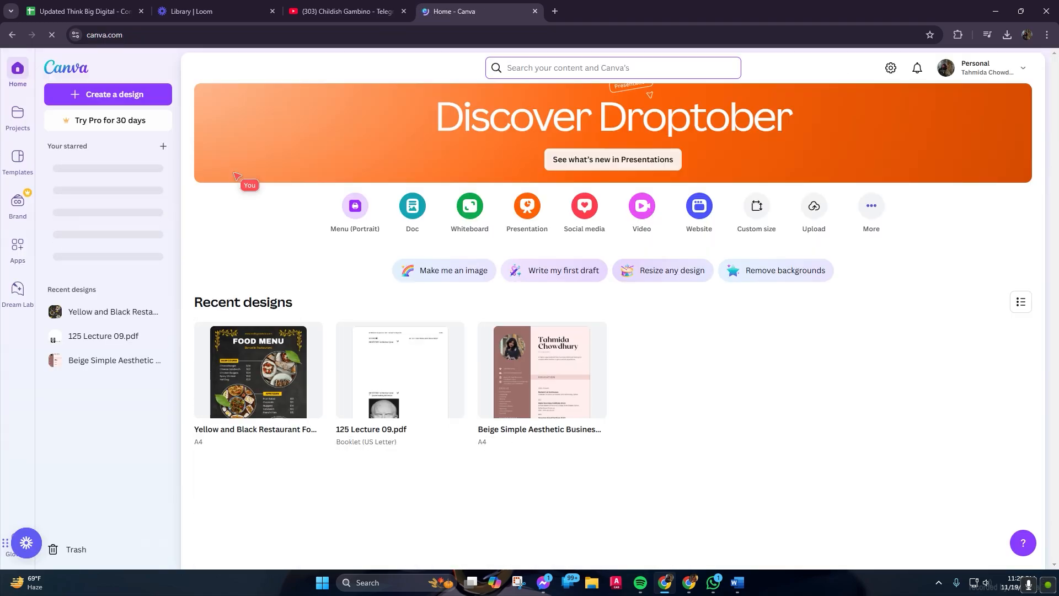
# Step: Go to the Canva templates section and search it for "menu"
pyautogui.click(17, 158)
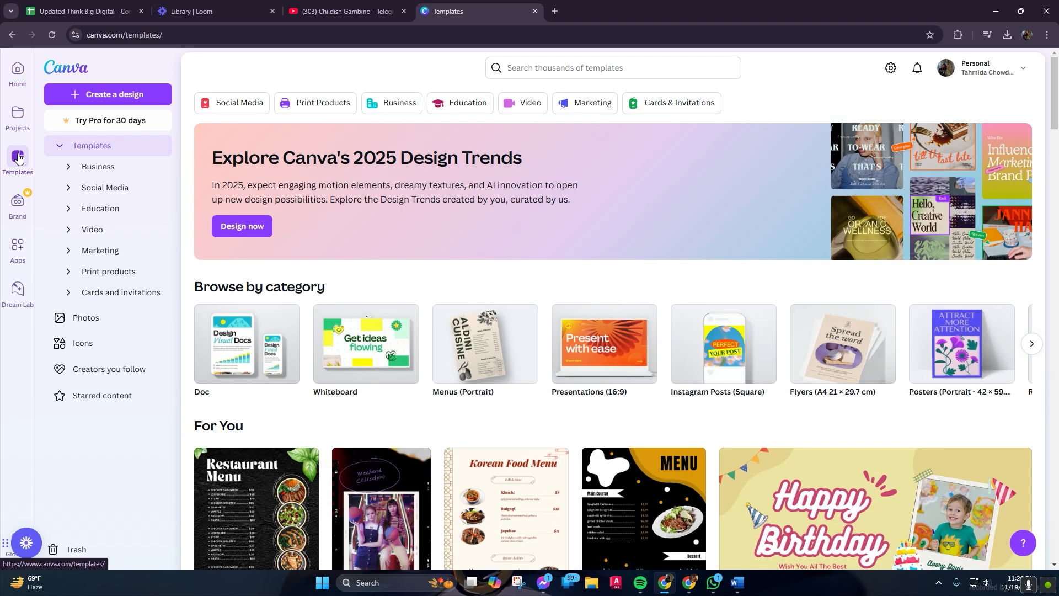
pyautogui.click(562, 68)
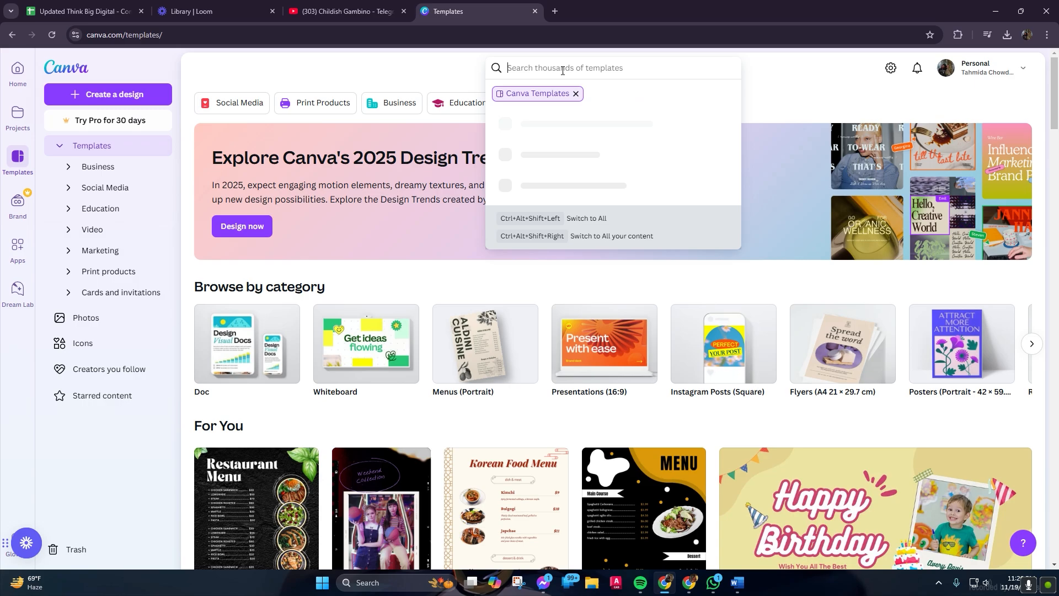
pyautogui.write('m')
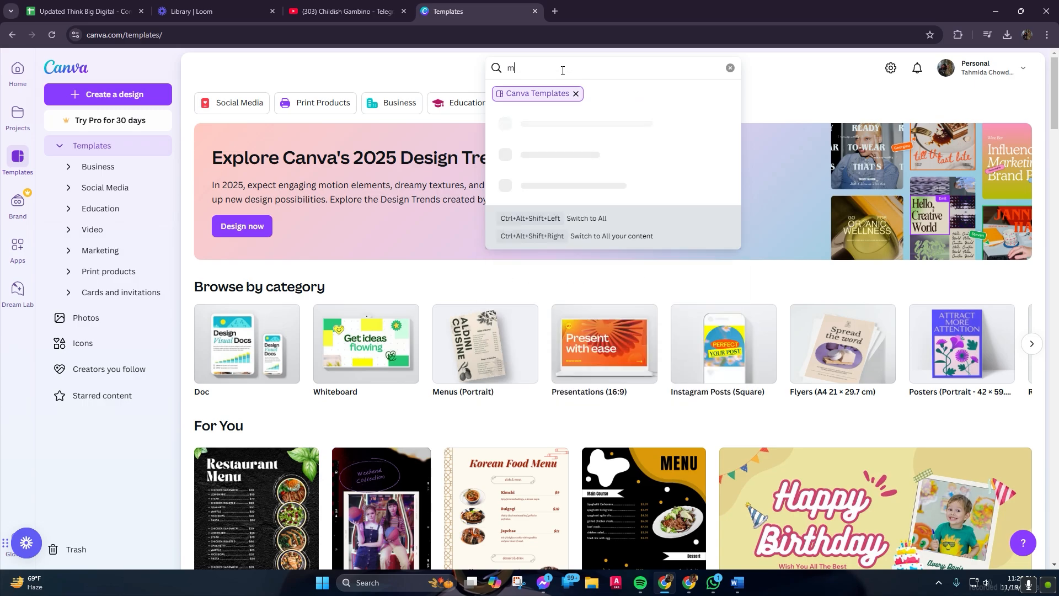
pyautogui.write('enu')
pyautogui.press('Return')
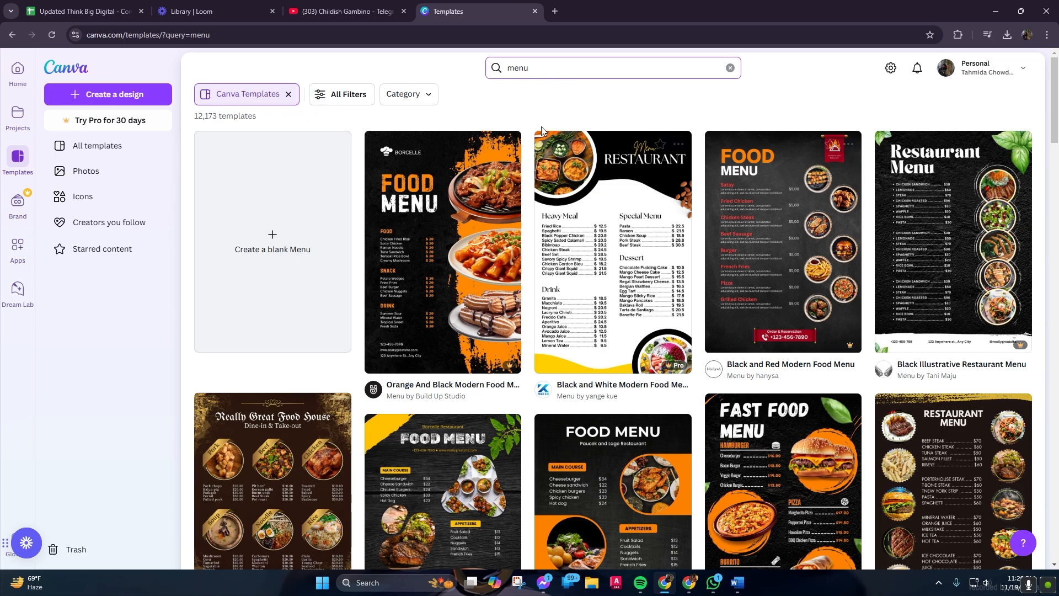
# Step: Filter the menu templates by price to show only Free ones and apply the filter
pyautogui.click(358, 104)
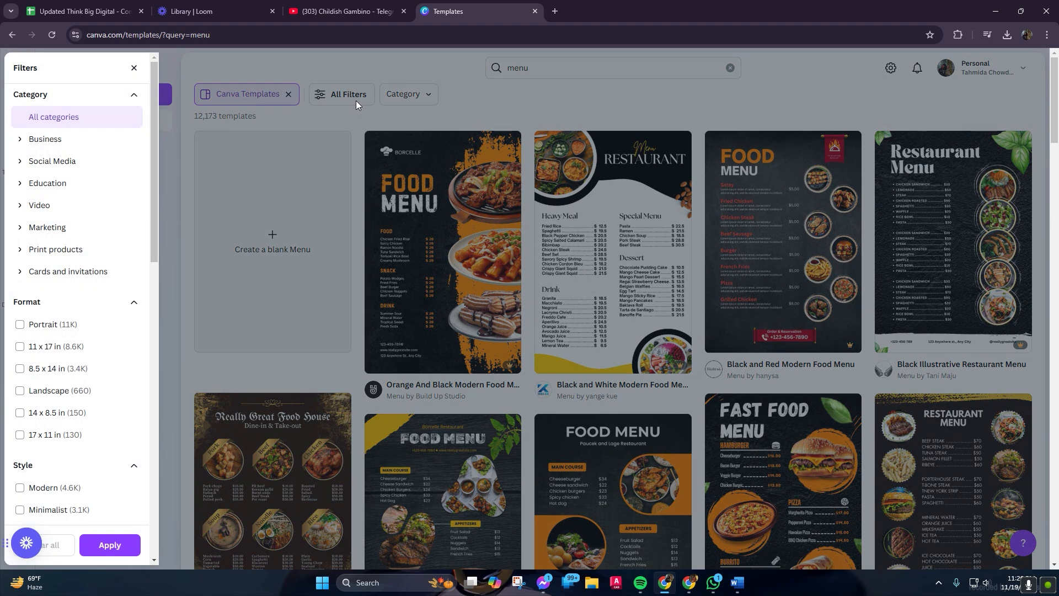
pyautogui.click(85, 414)
pyautogui.scroll(-8, 97, 439)
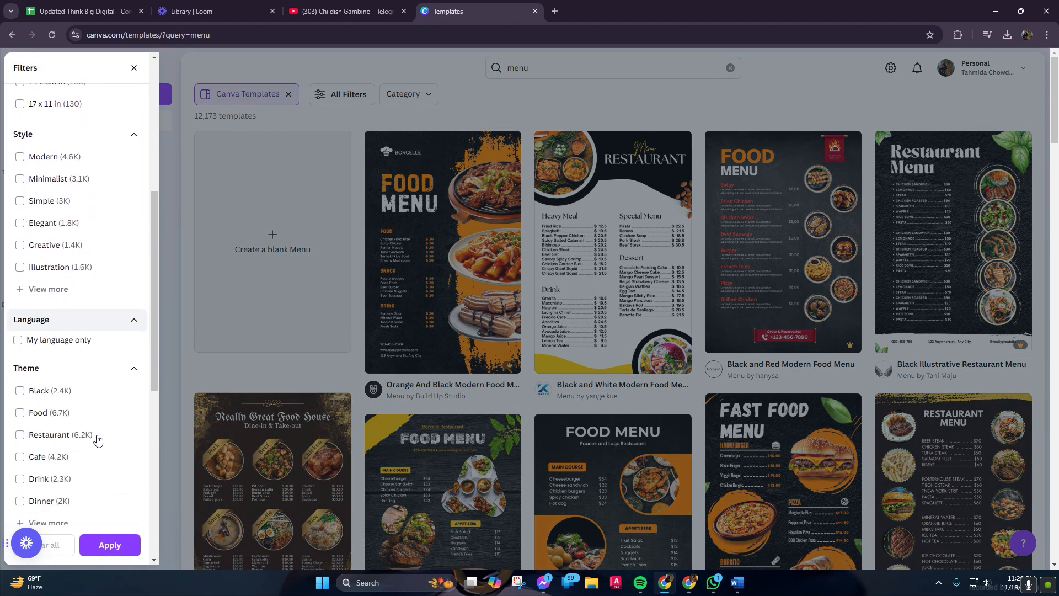
pyautogui.scroll(-3, 97, 440)
pyautogui.click(97, 439)
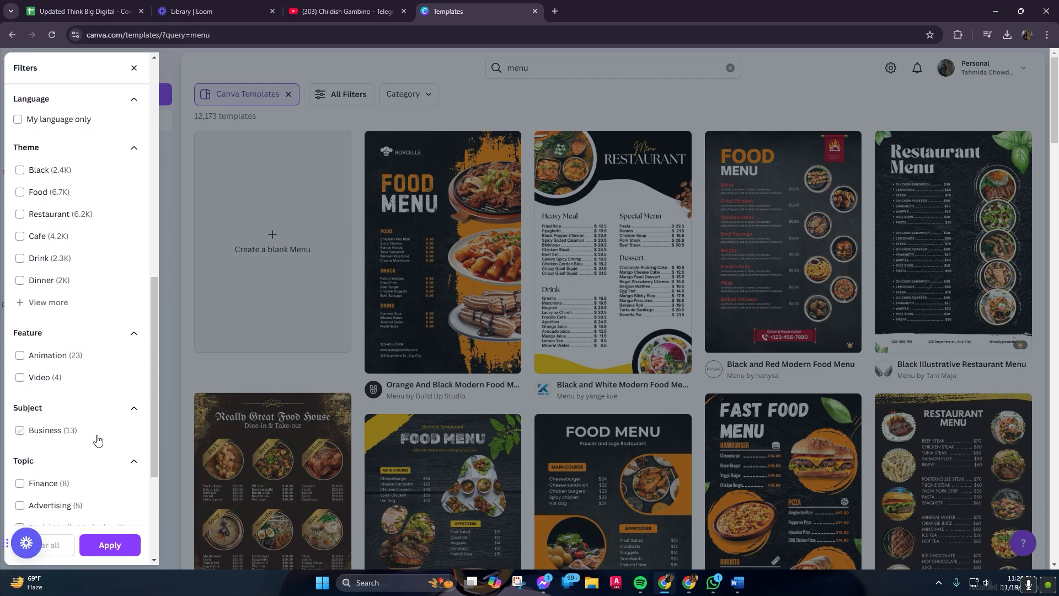
pyautogui.scroll(-2, 97, 440)
pyautogui.scroll(-3, 97, 440)
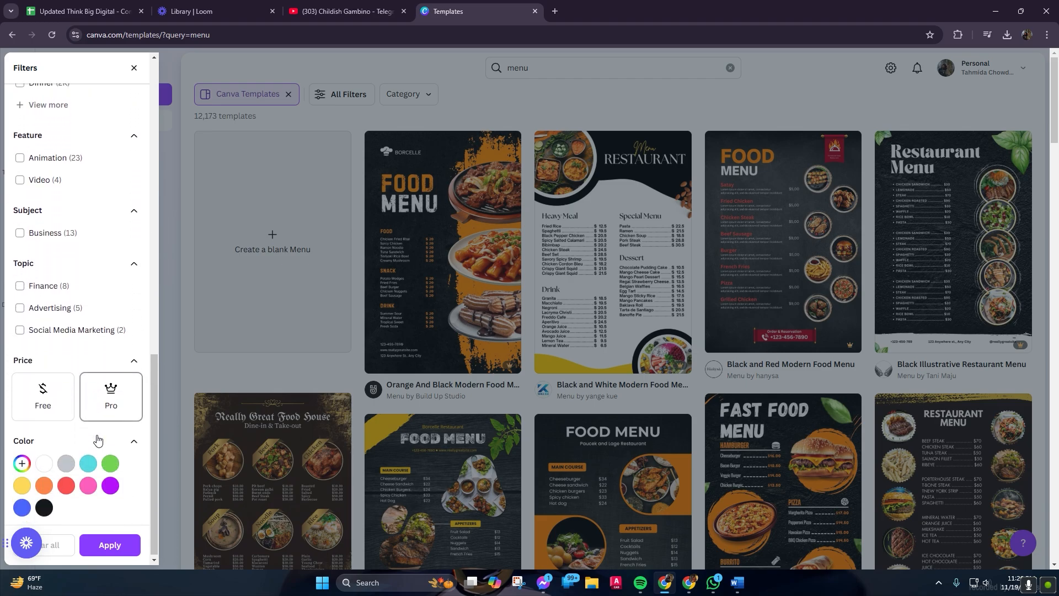
pyautogui.click(40, 411)
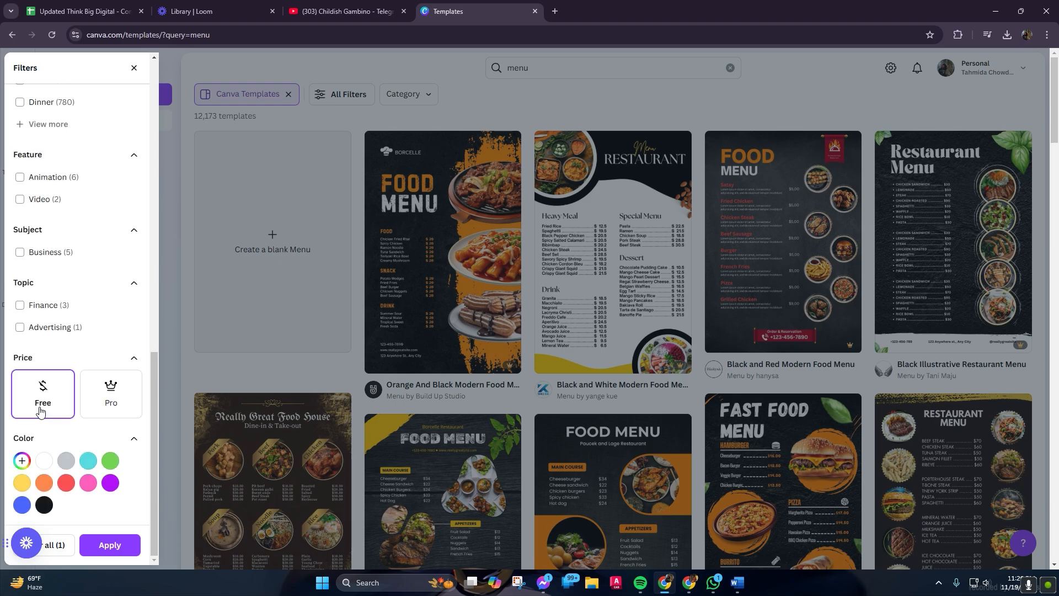
pyautogui.click(112, 548)
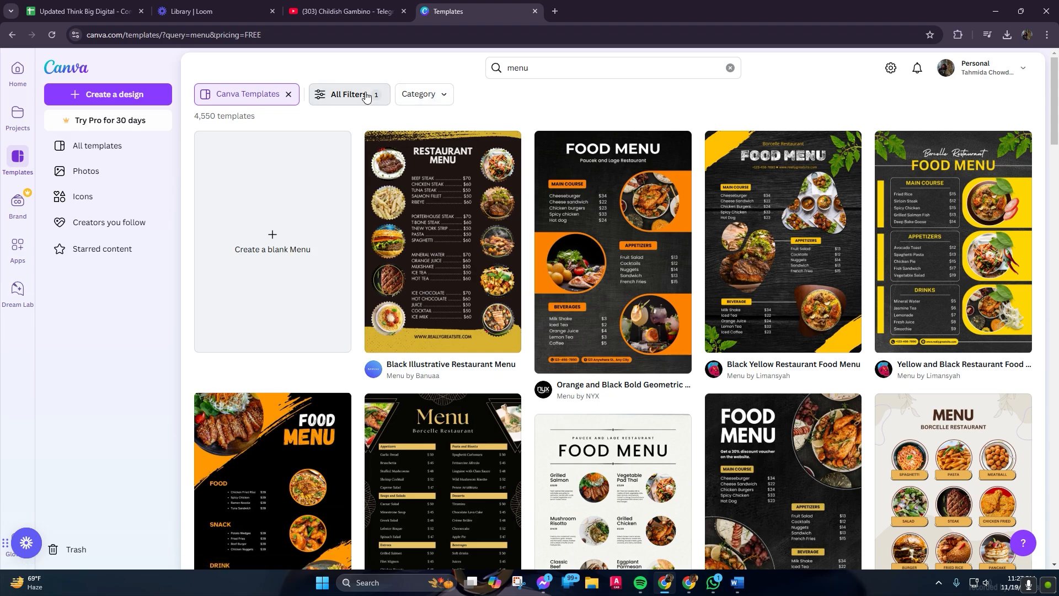
pyautogui.click(348, 94)
pyautogui.scroll(-12, 99, 366)
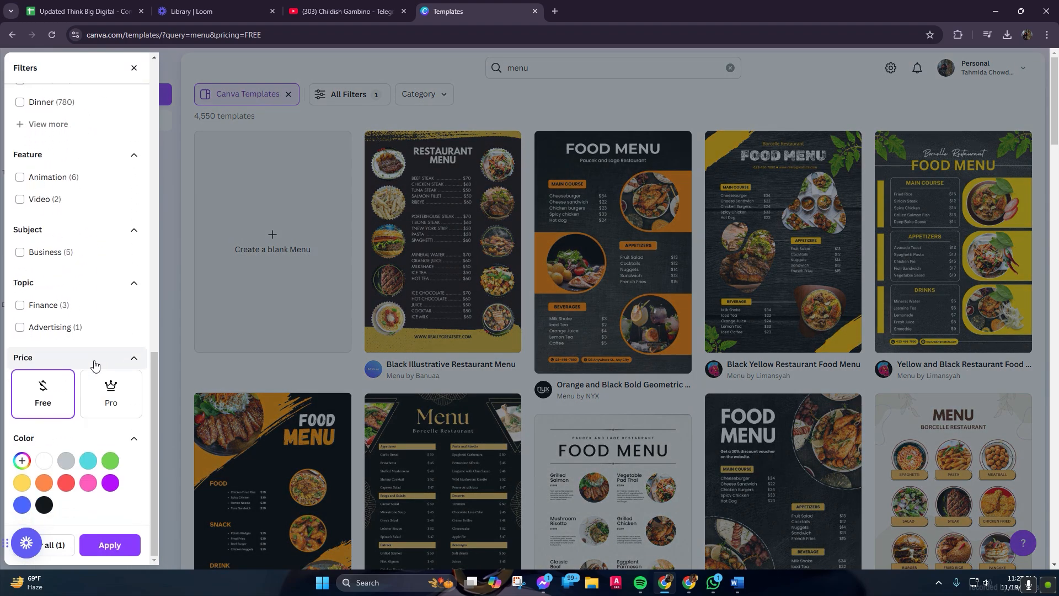
pyautogui.click(225, 404)
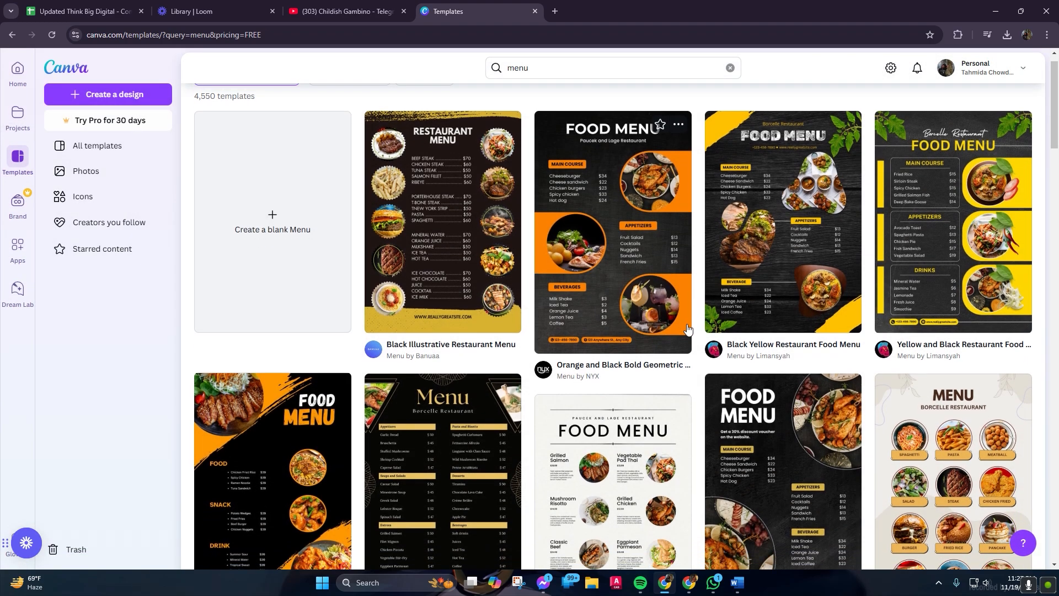
# Step: Browse the free menu templates and open the "Yellow Black Restaurant Food Menu" template for customizing
pyautogui.scroll(-3, 688, 329)
pyautogui.scroll(-3, 619, 331)
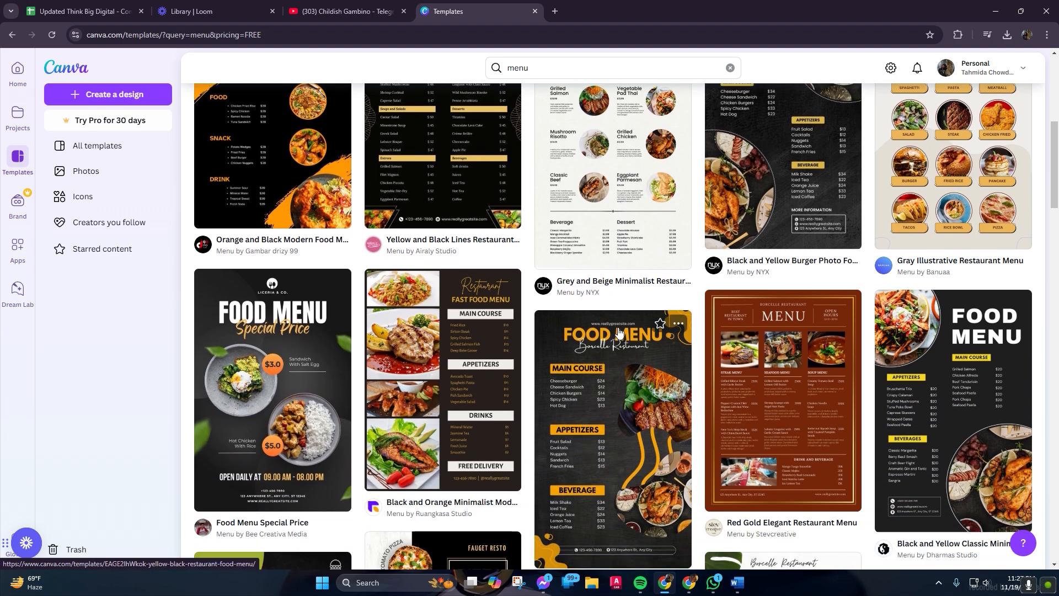
pyautogui.scroll(-2, 619, 333)
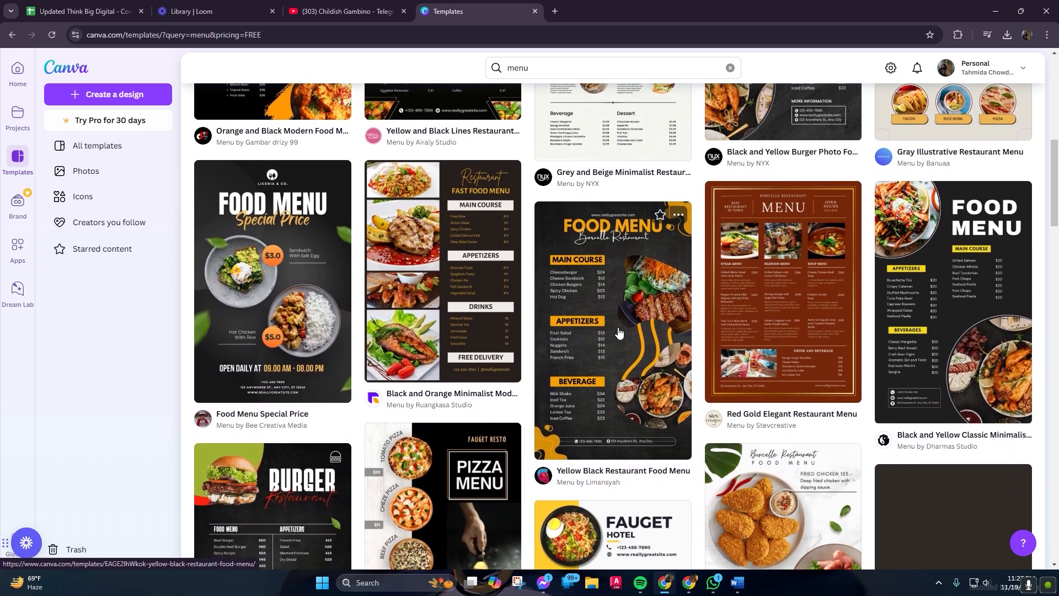
pyautogui.scroll(-2, 619, 332)
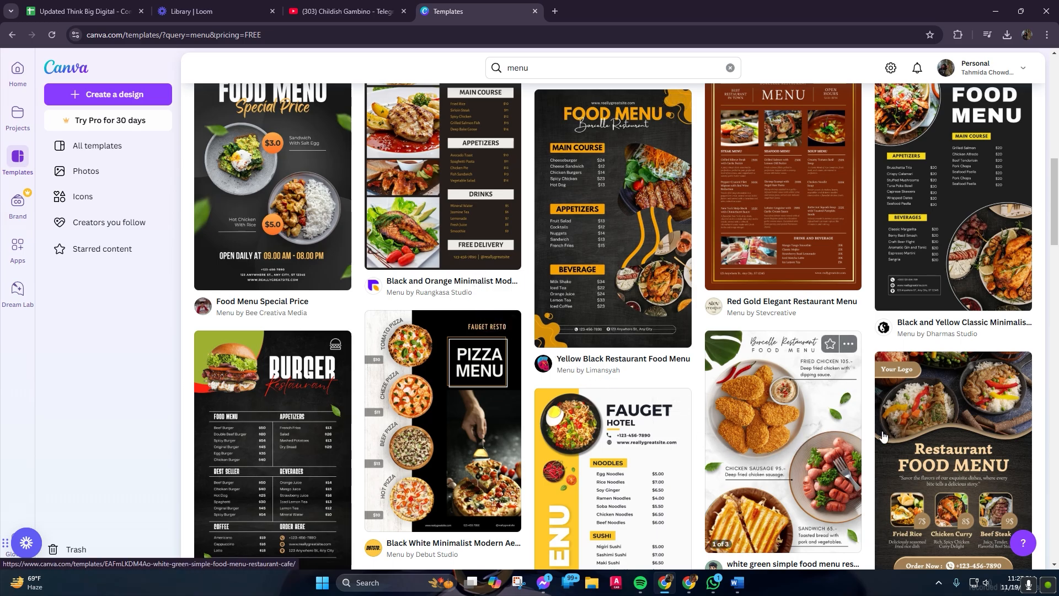
pyautogui.click(628, 283)
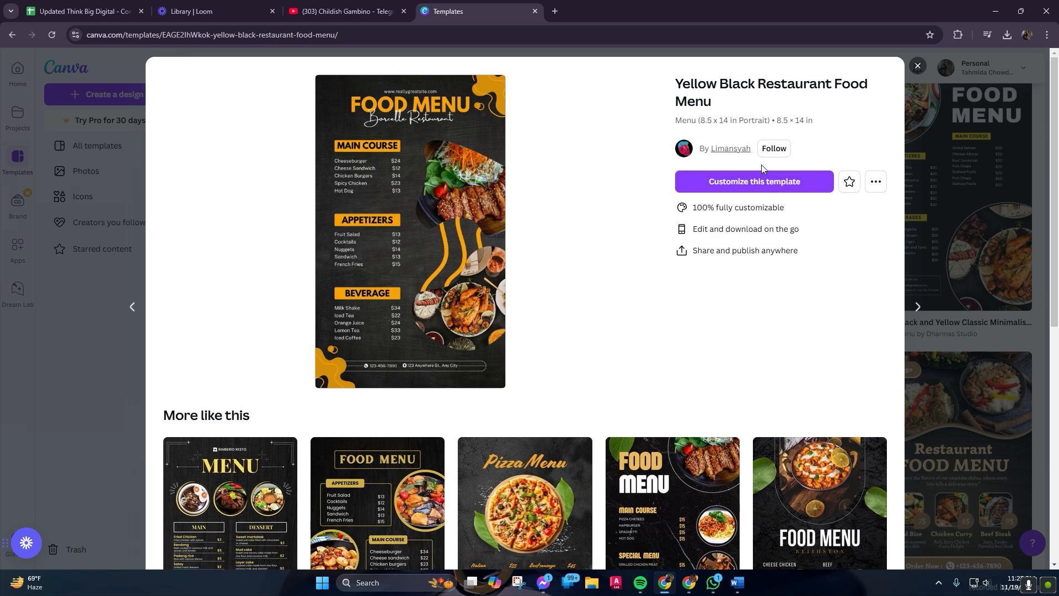
pyautogui.click(770, 181)
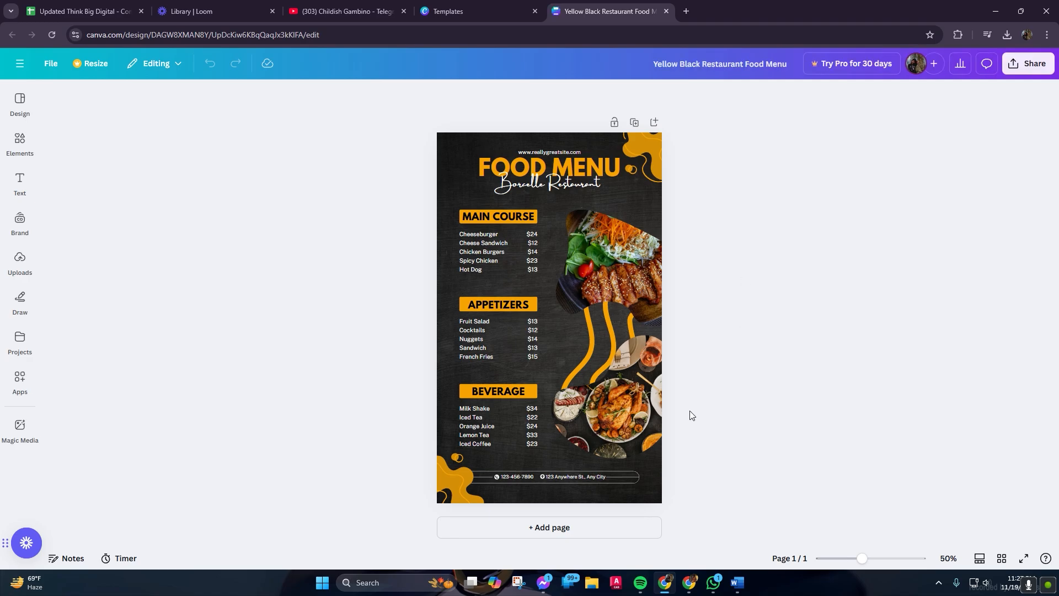
# Step: Delete the image from the lower photo frame beside the BEVERAGE list, keeping the frame
pyautogui.click(633, 422)
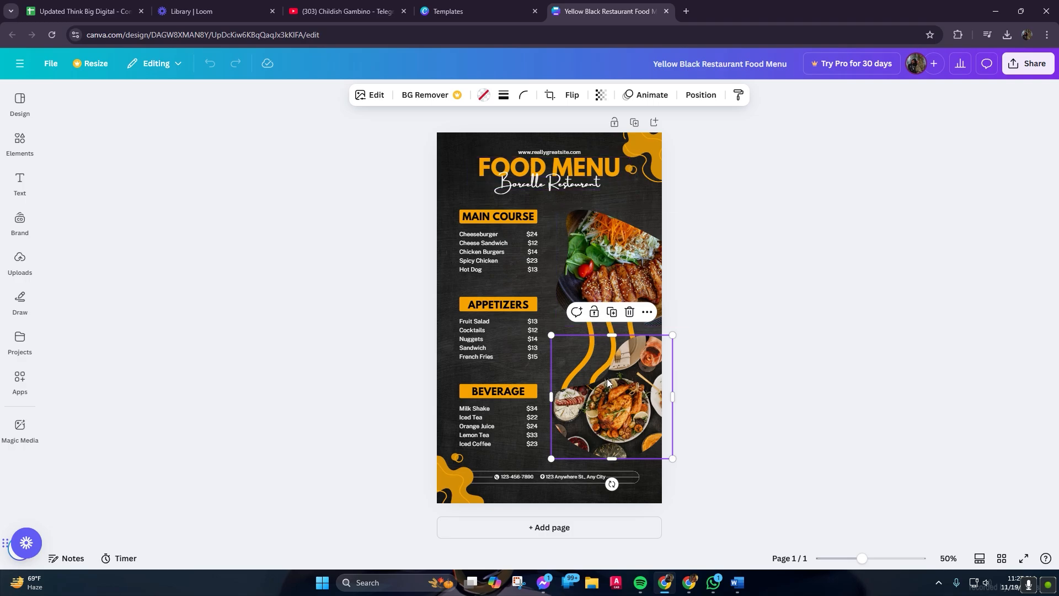
pyautogui.click(629, 313)
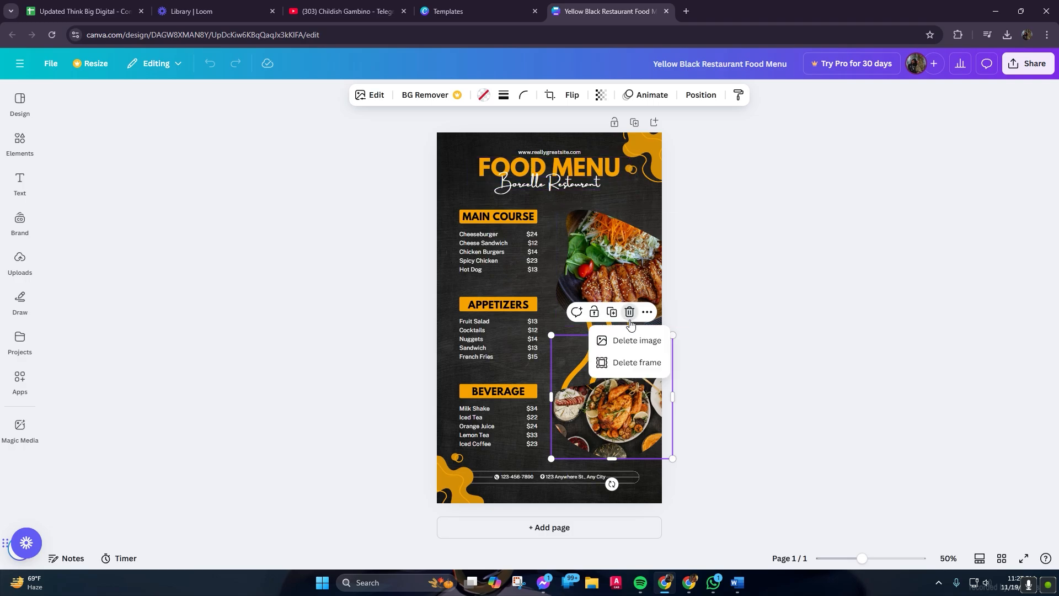
pyautogui.click(630, 346)
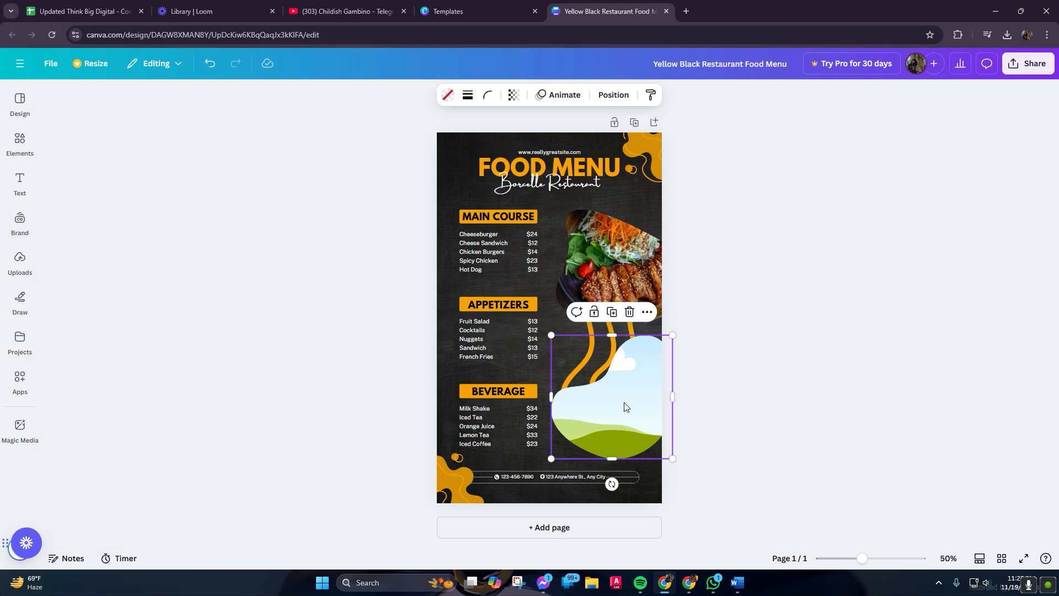
pyautogui.rightClick(625, 407)
pyautogui.moveTo(627, 407)
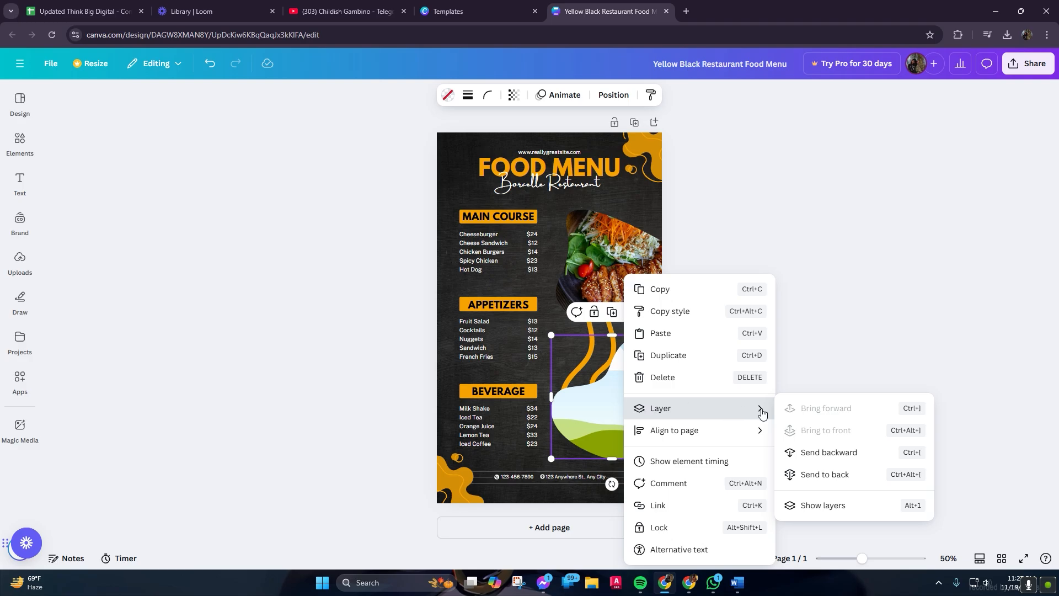
pyautogui.click(819, 353)
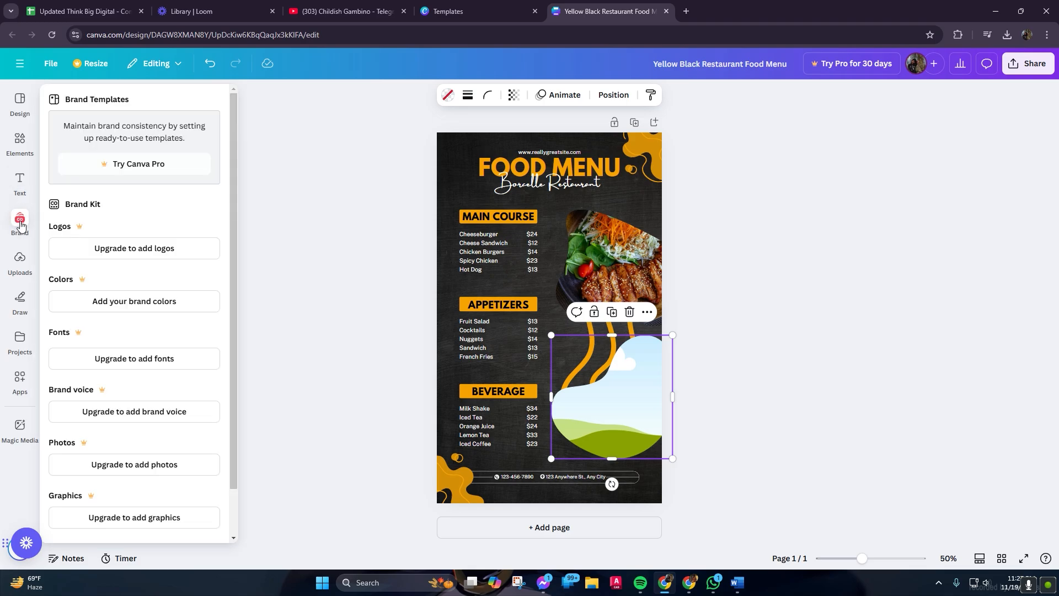
pyautogui.moveTo(8, 154)
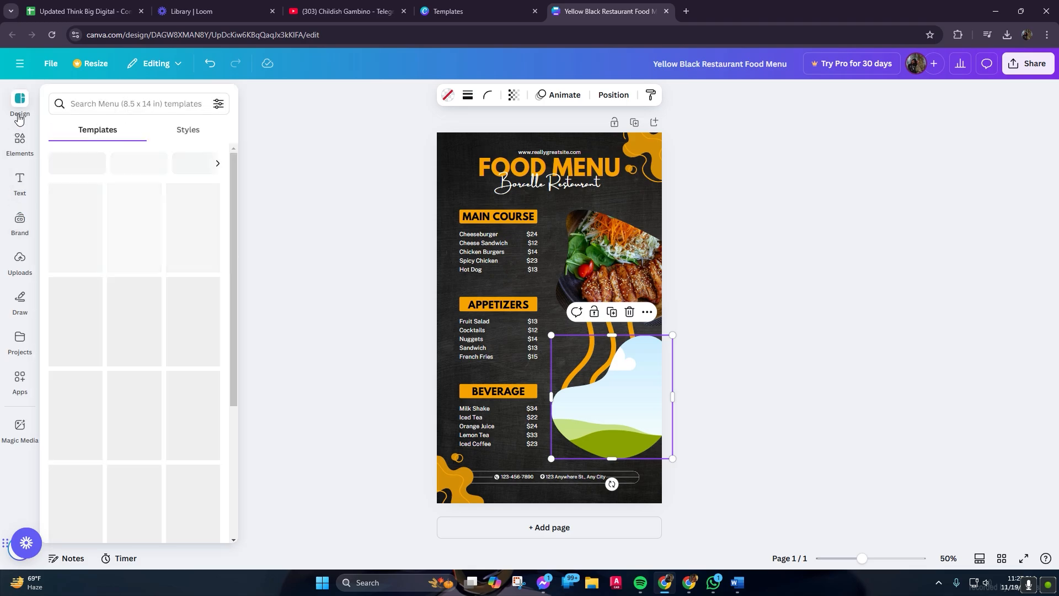
pyautogui.moveTo(20, 271)
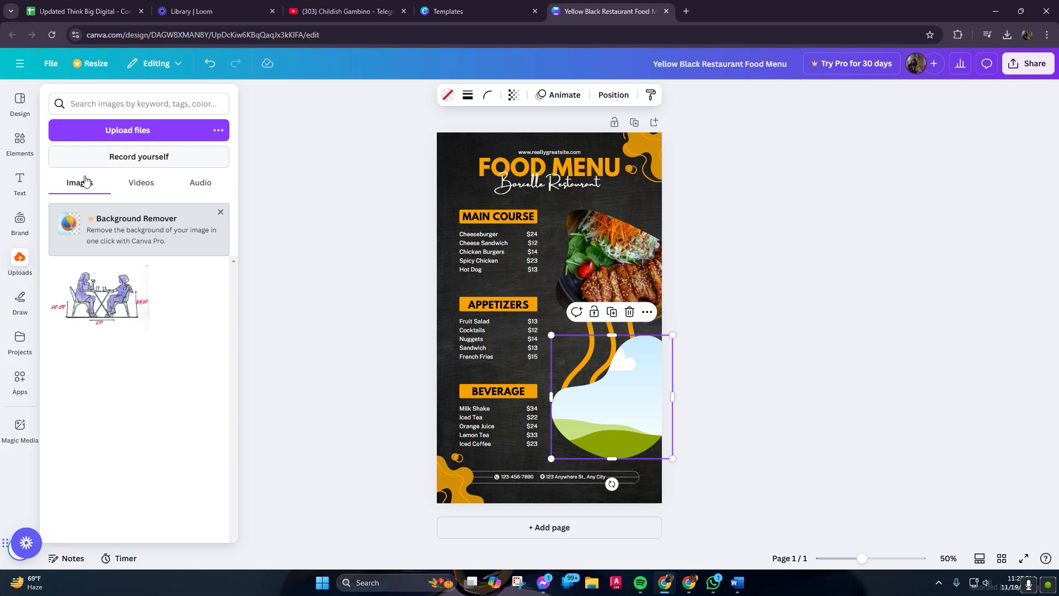
pyautogui.click(127, 133)
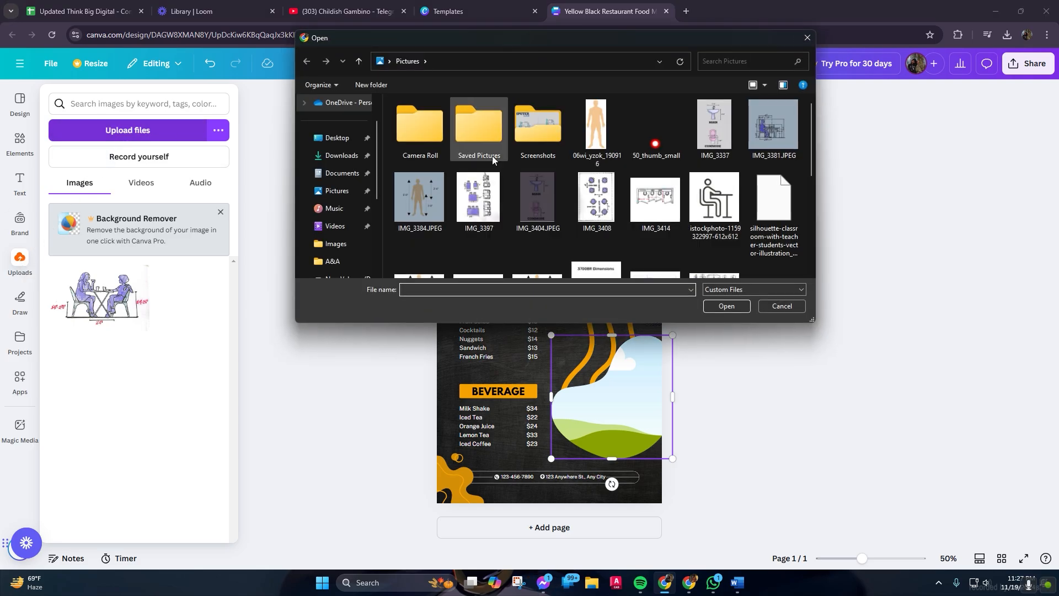
pyautogui.click(334, 244)
pyautogui.scroll(-10, 496, 182)
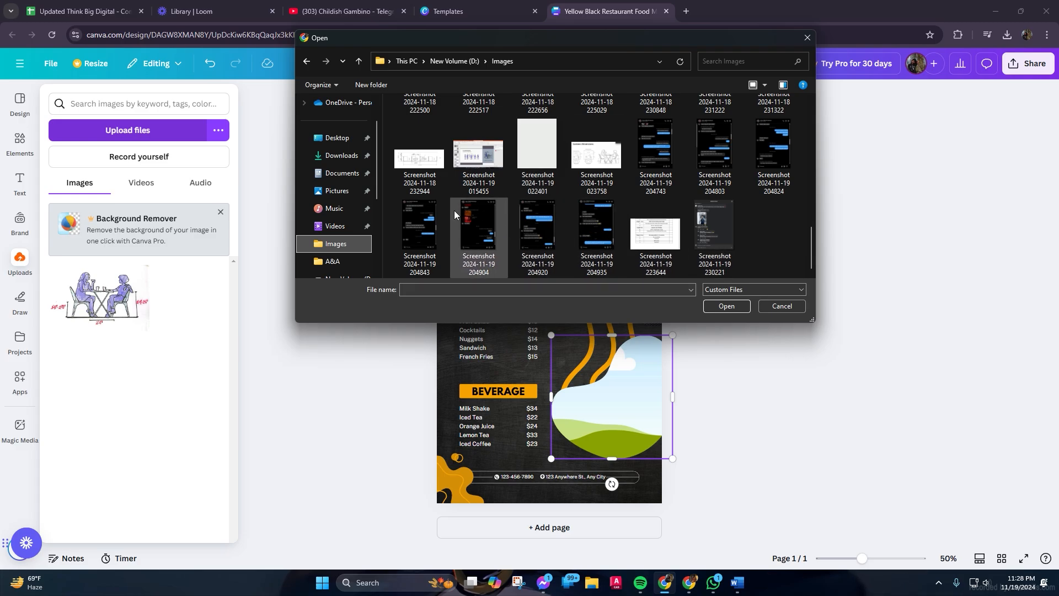
pyautogui.scroll(10, 454, 210)
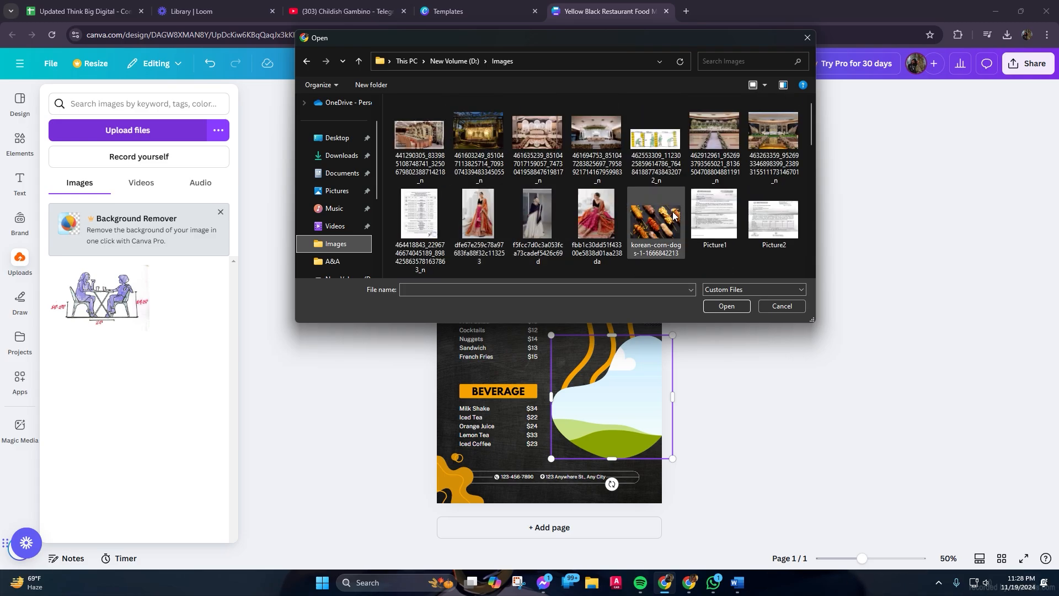
pyautogui.click(668, 222)
pyautogui.click(721, 306)
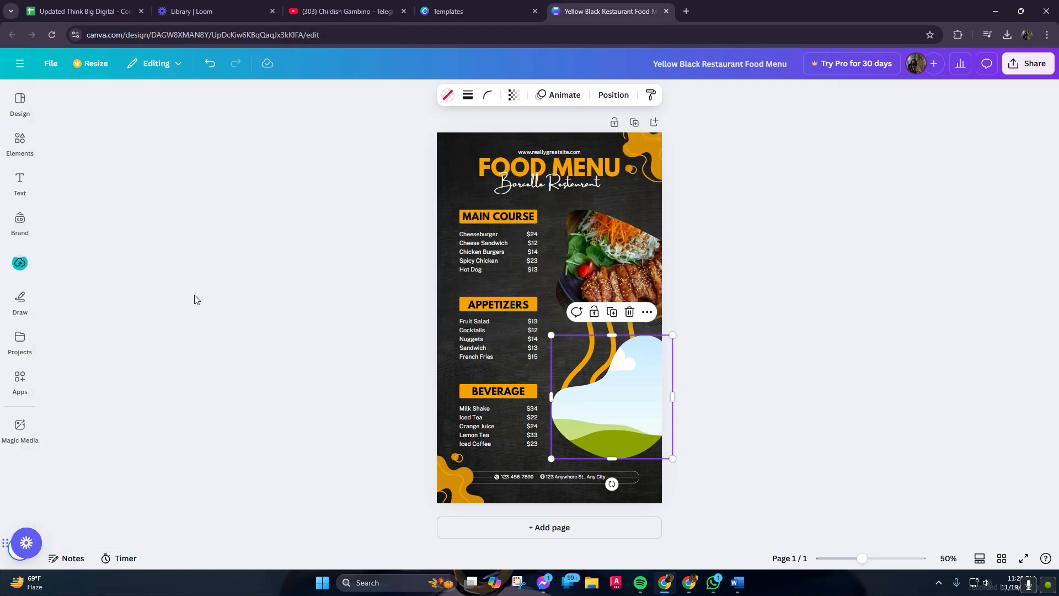
# Step: Add the uploaded corn dog picture to the page and place it inside the empty lower frame
pyautogui.click(18, 269)
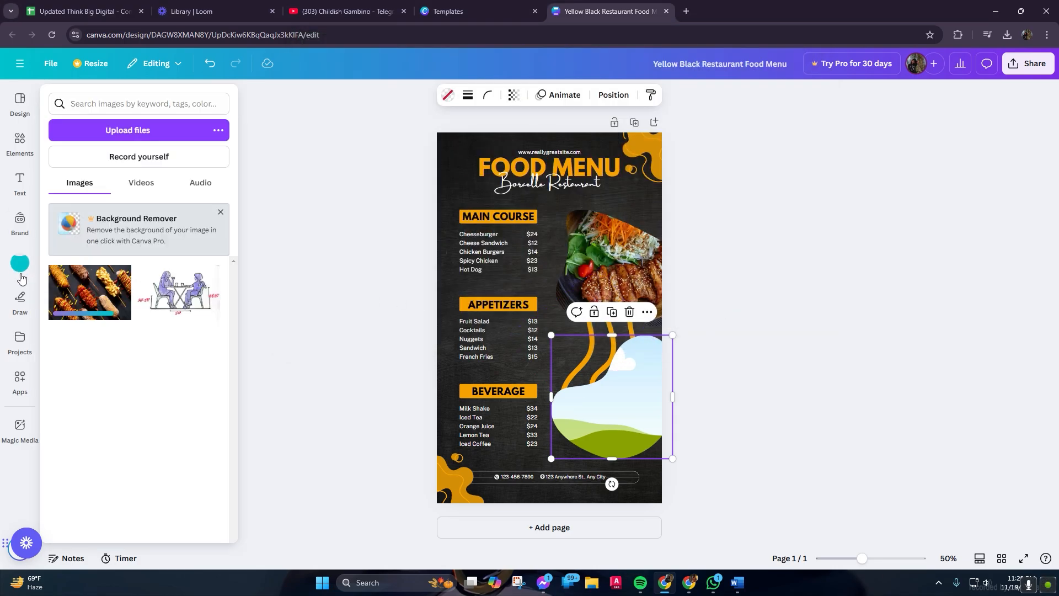
pyautogui.click(108, 296)
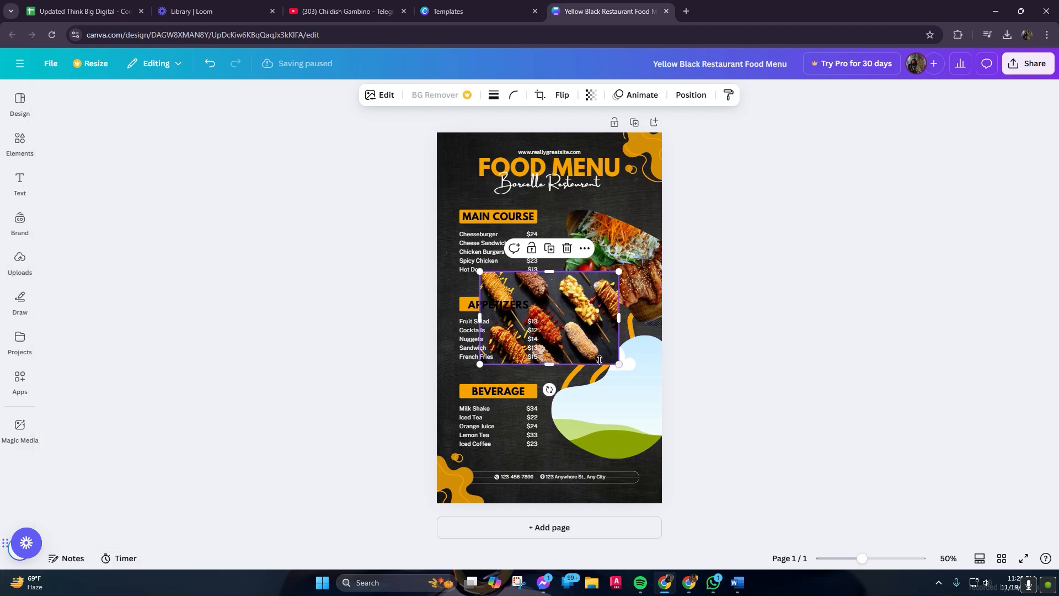
pyautogui.moveTo(567, 311); pyautogui.dragTo(625, 406)
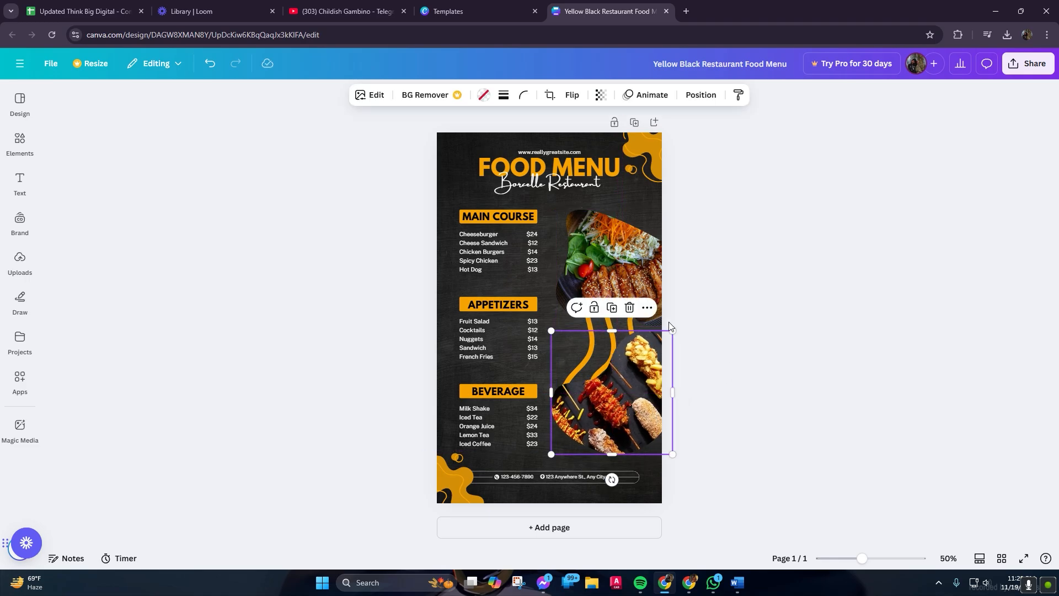
# Step: Change the BEVERAGE section heading to CORNDOGS
pyautogui.click(531, 387)
pyautogui.click(531, 392)
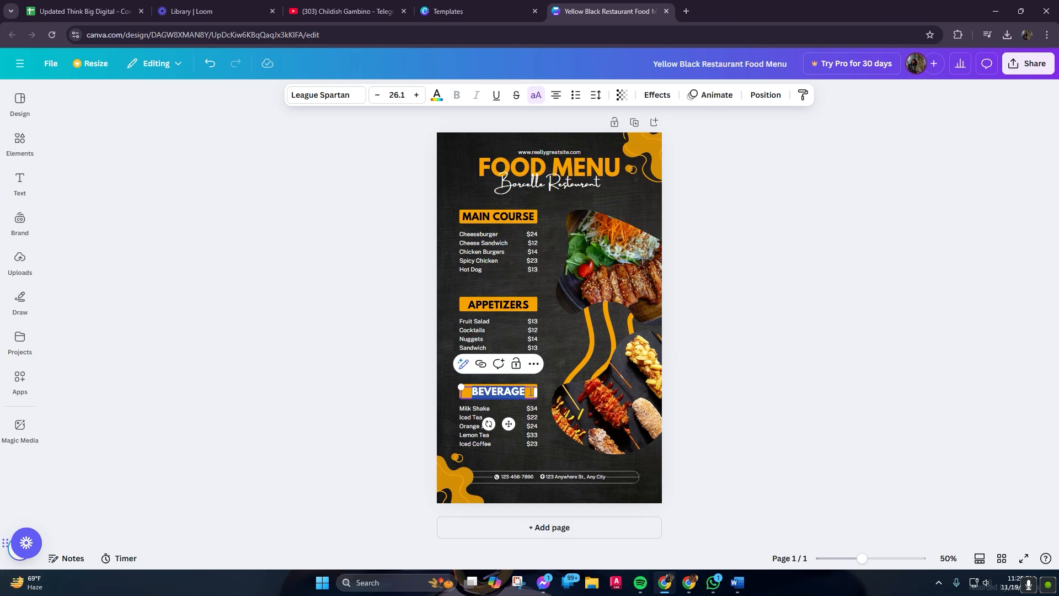
pyautogui.press('BackSpace')
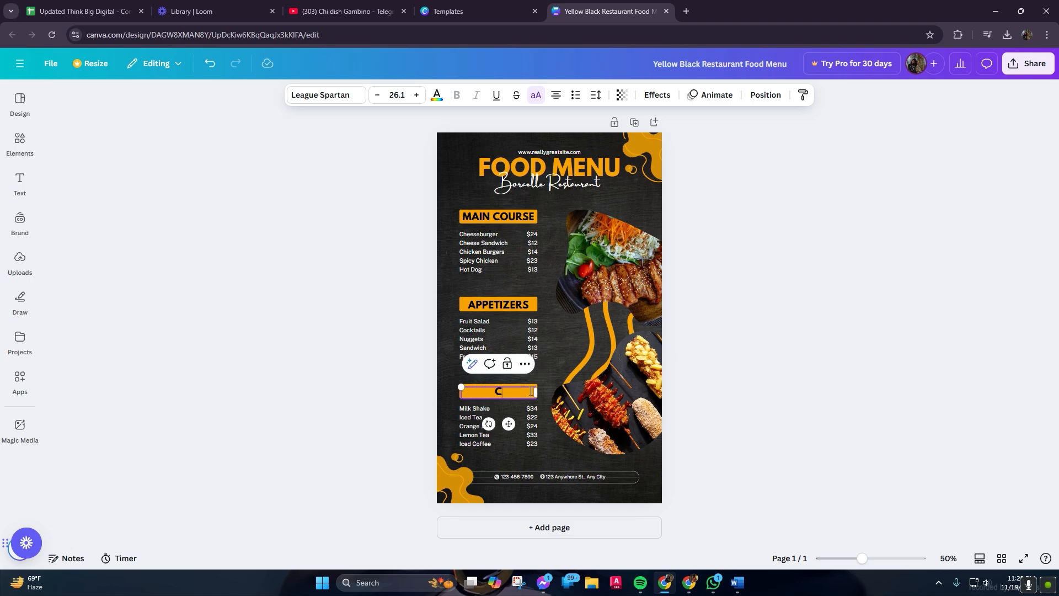
pyautogui.write('CORNDOGS')
pyautogui.press('Return')
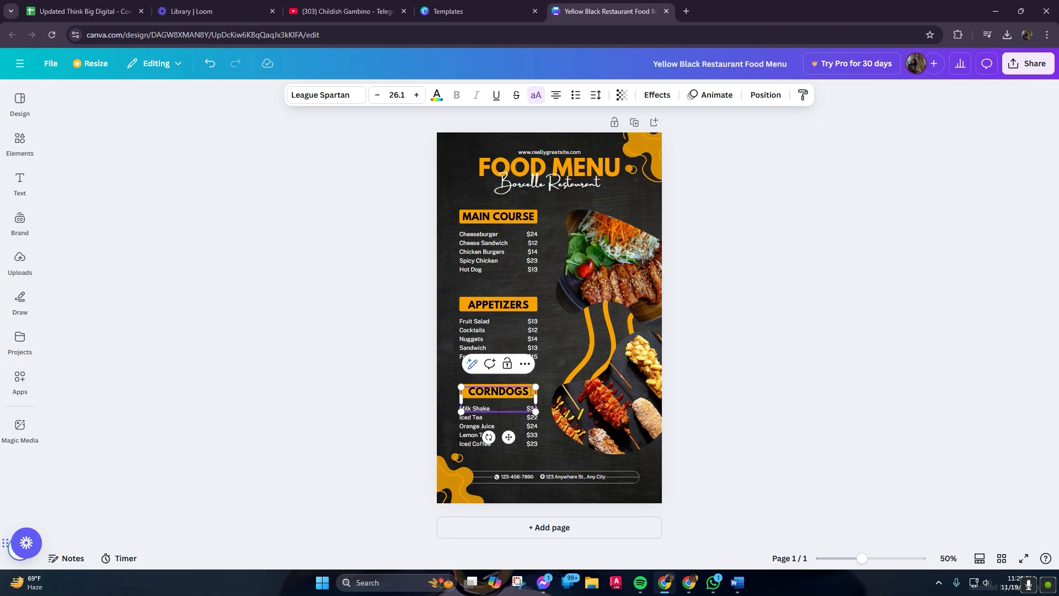
pyautogui.press('BackSpace')
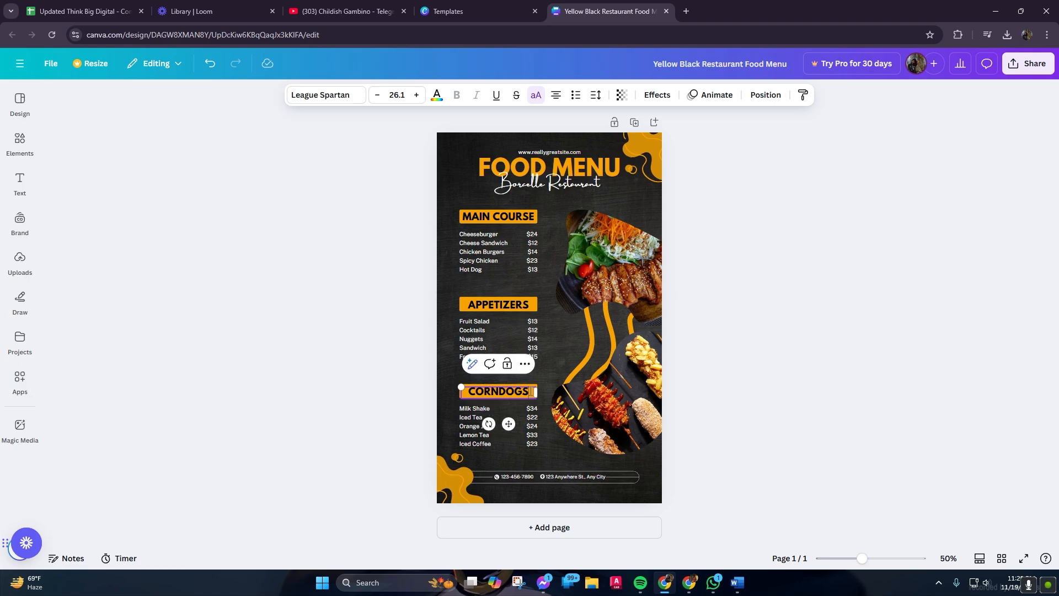
# Step: Replace the drinks under the CORNDOGS heading with Mozzarella Corndog at $4 and Potato Corndog at $3
pyautogui.click(489, 445)
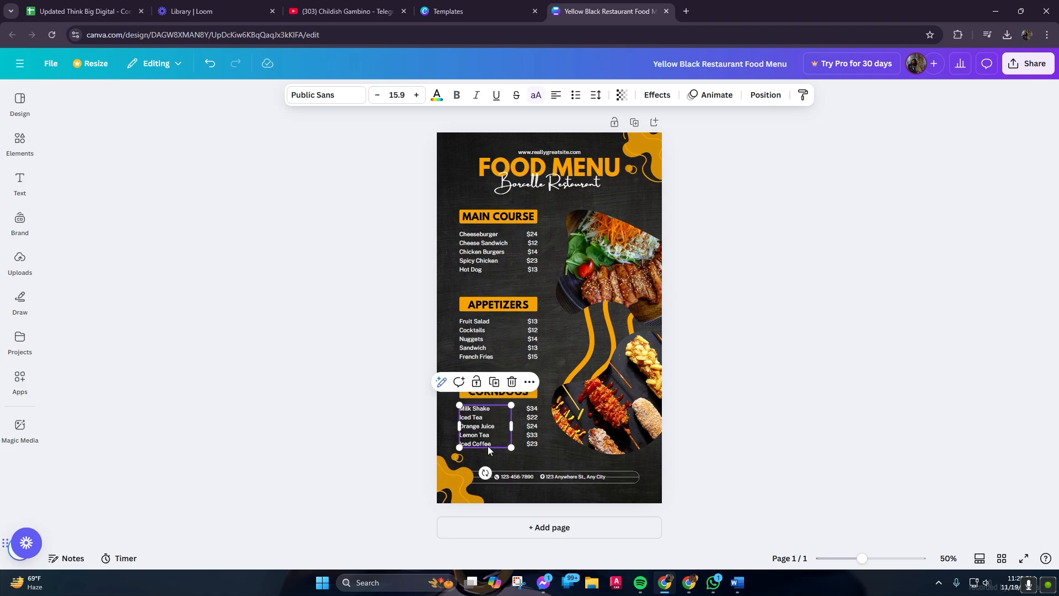
pyautogui.doubleClick(494, 412)
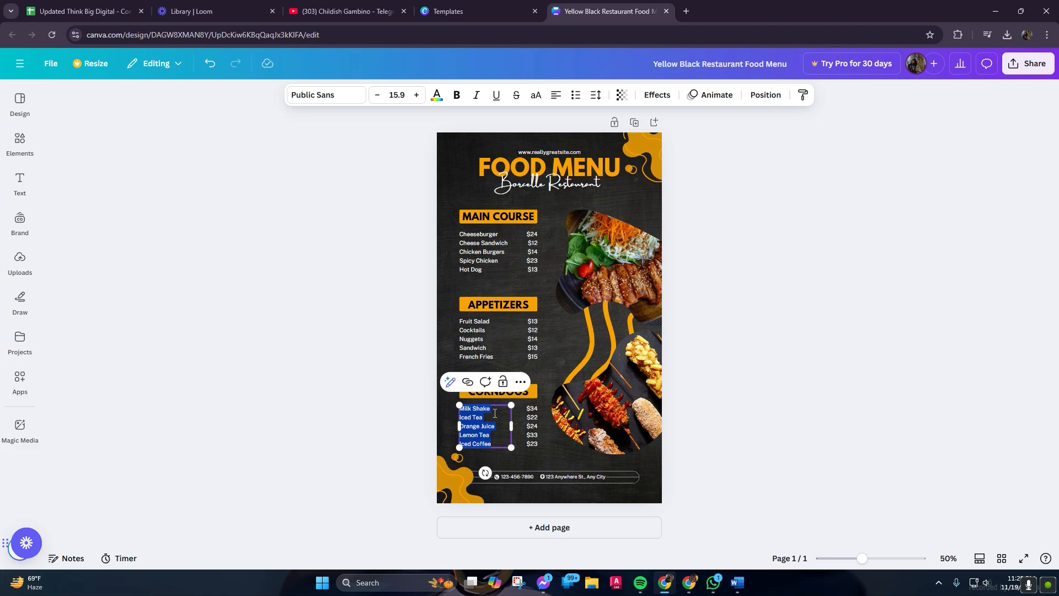
pyautogui.click(494, 409)
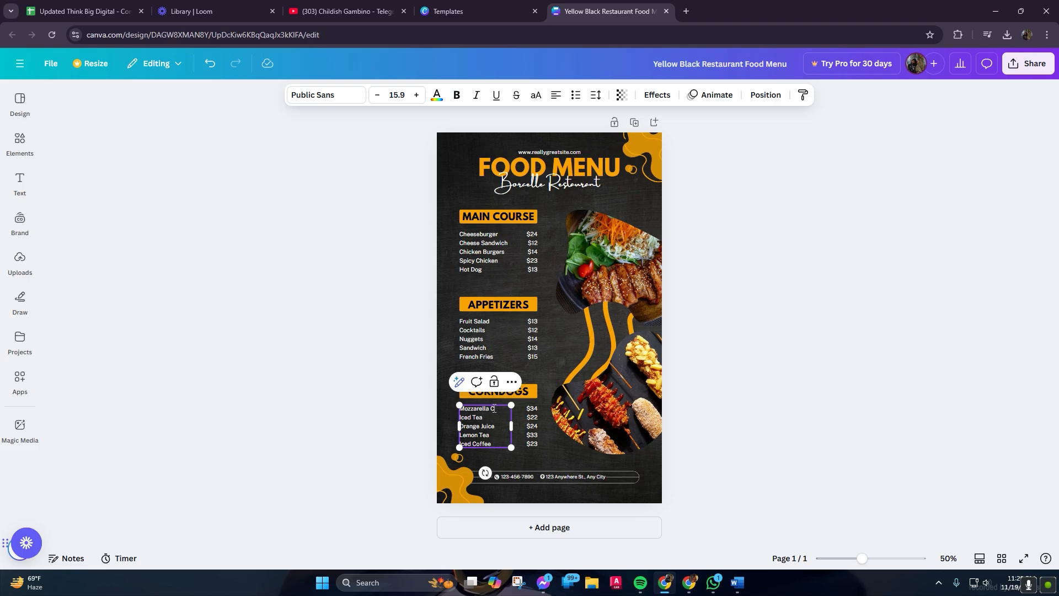
pyautogui.write('g')
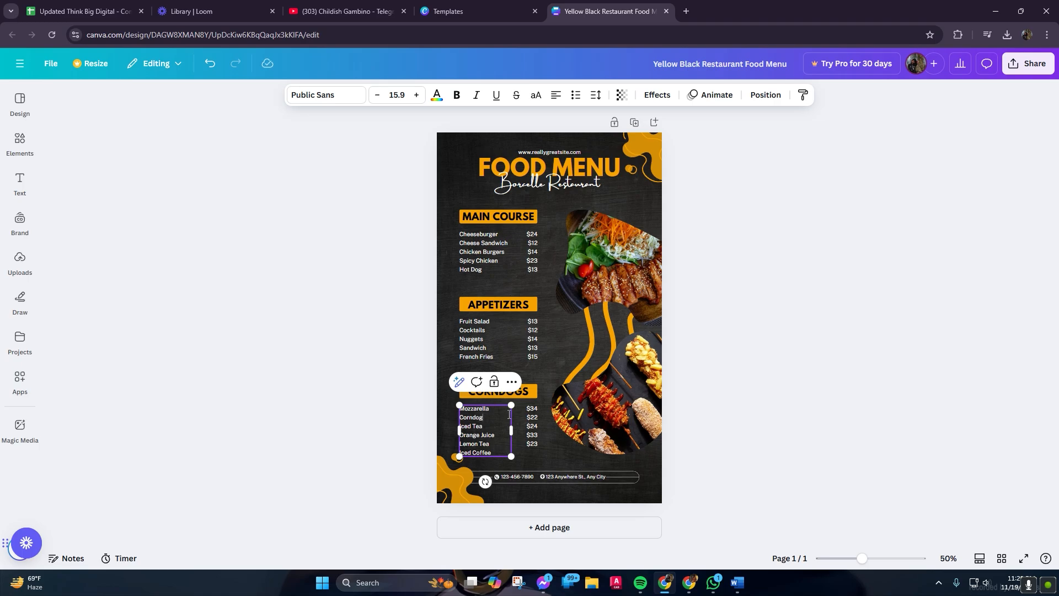
pyautogui.click(530, 425)
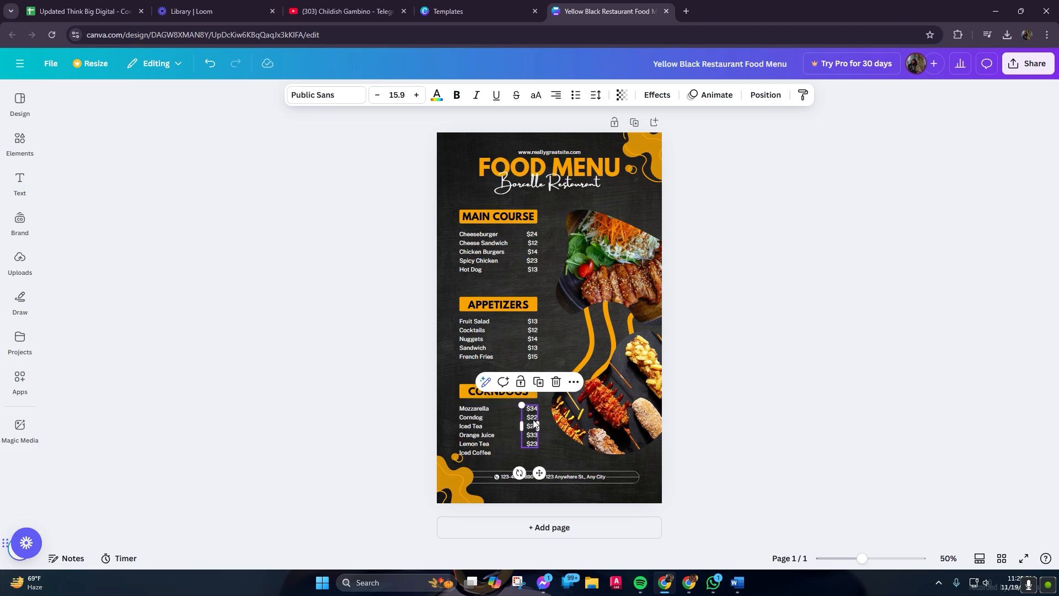
pyautogui.click(492, 423)
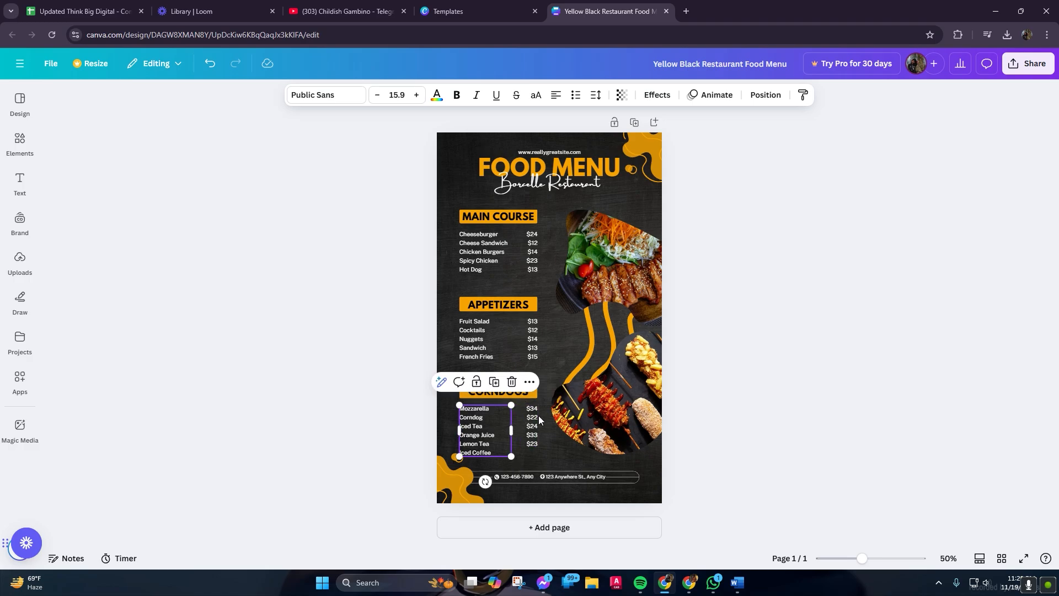
pyautogui.click(488, 418)
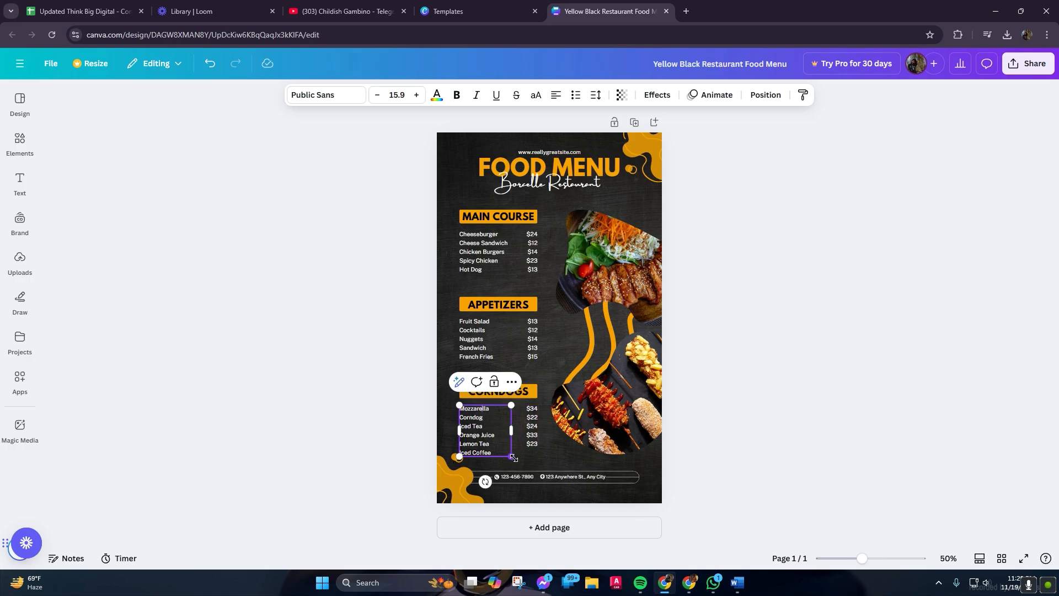
pyautogui.doubleClick(531, 420)
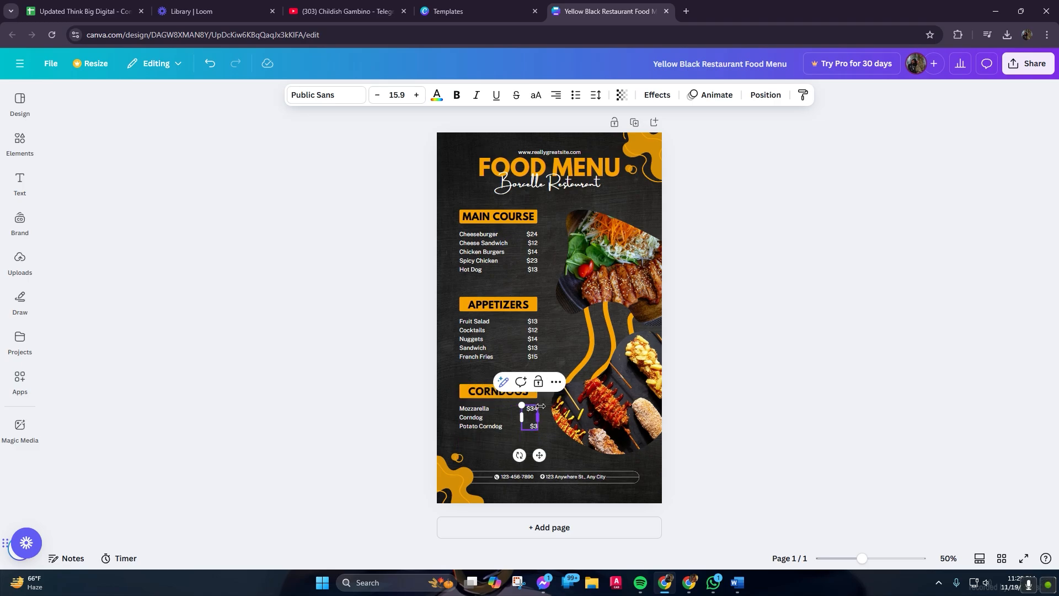
pyautogui.click(506, 440)
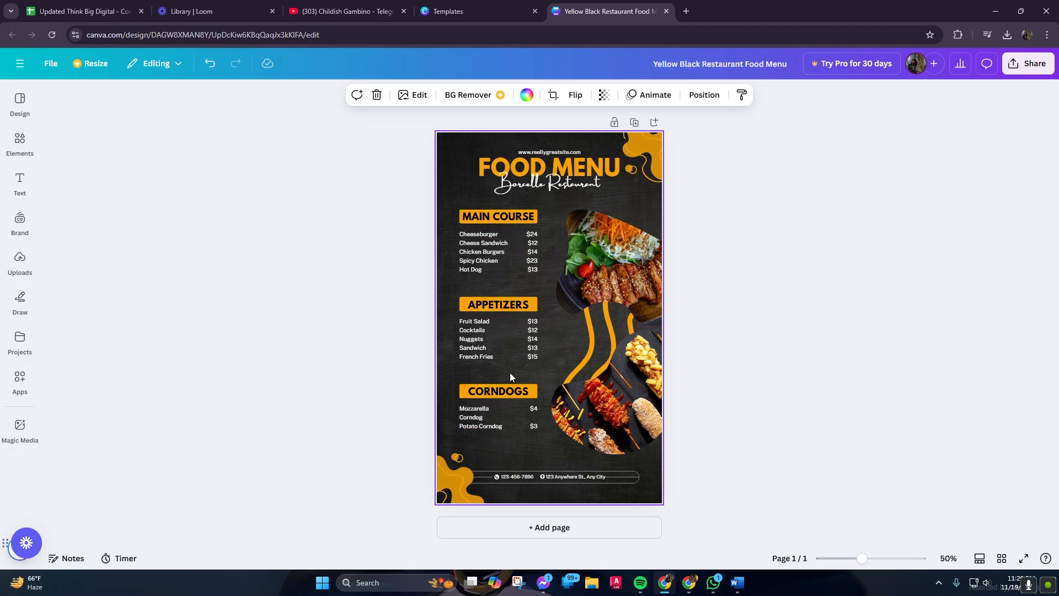
# Step: Search the design elements for instagram
pyautogui.click(20, 143)
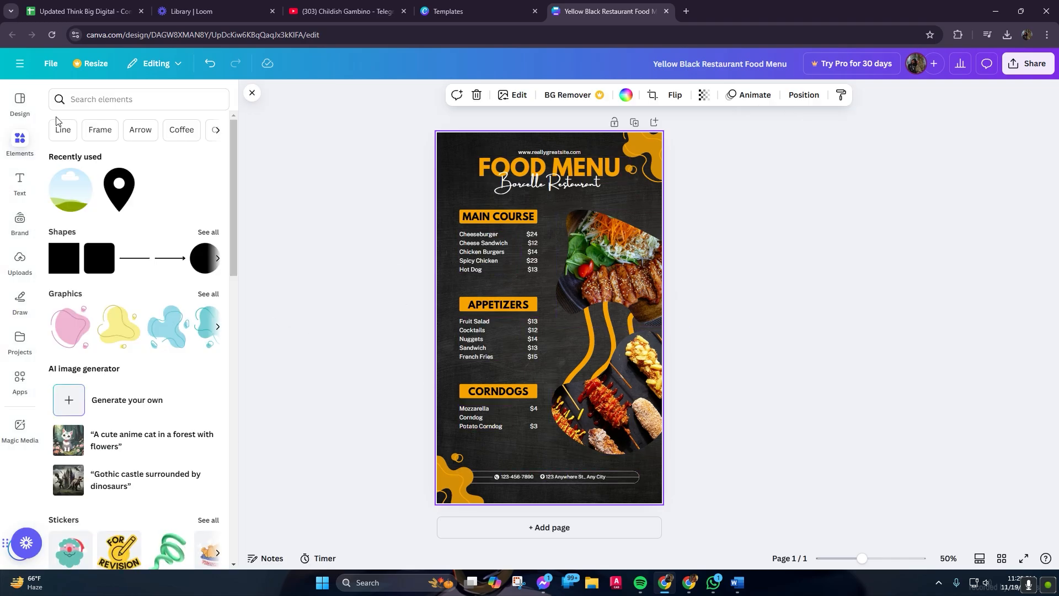
pyautogui.click(108, 95)
pyautogui.write('in')
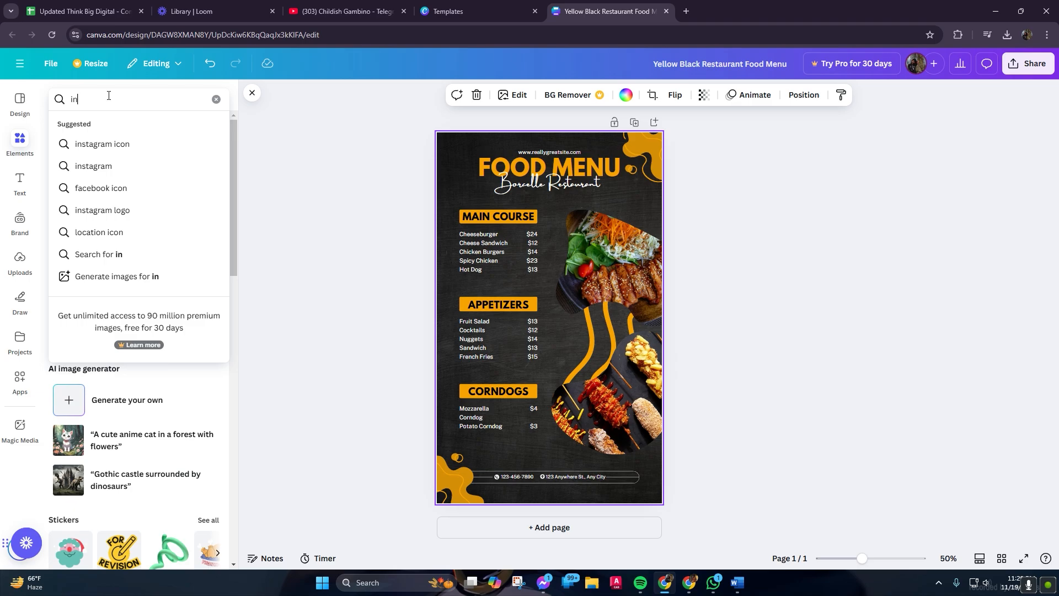
pyautogui.write('stagram')
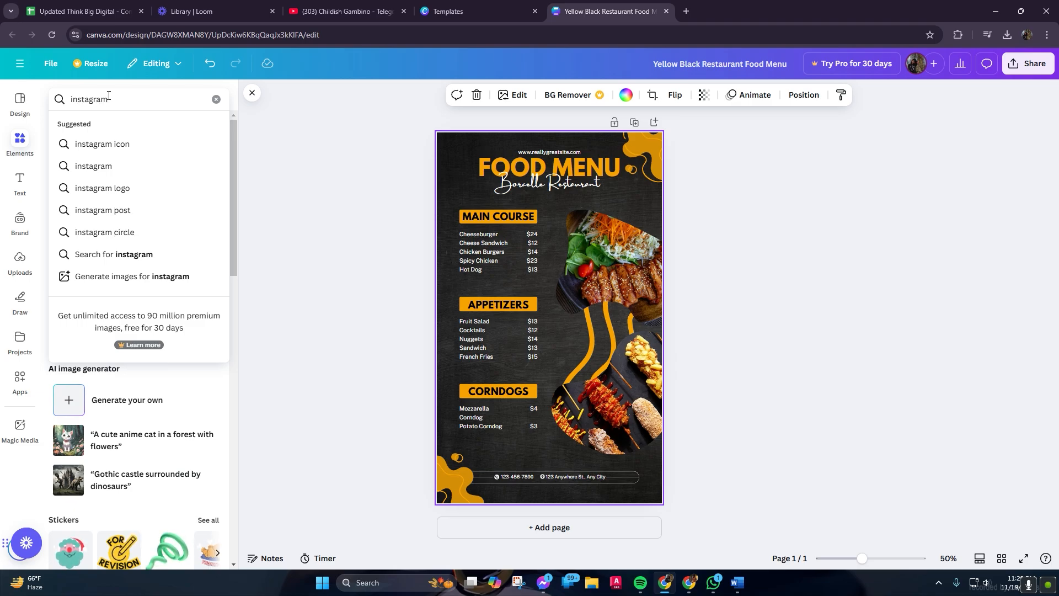
pyautogui.press('Return')
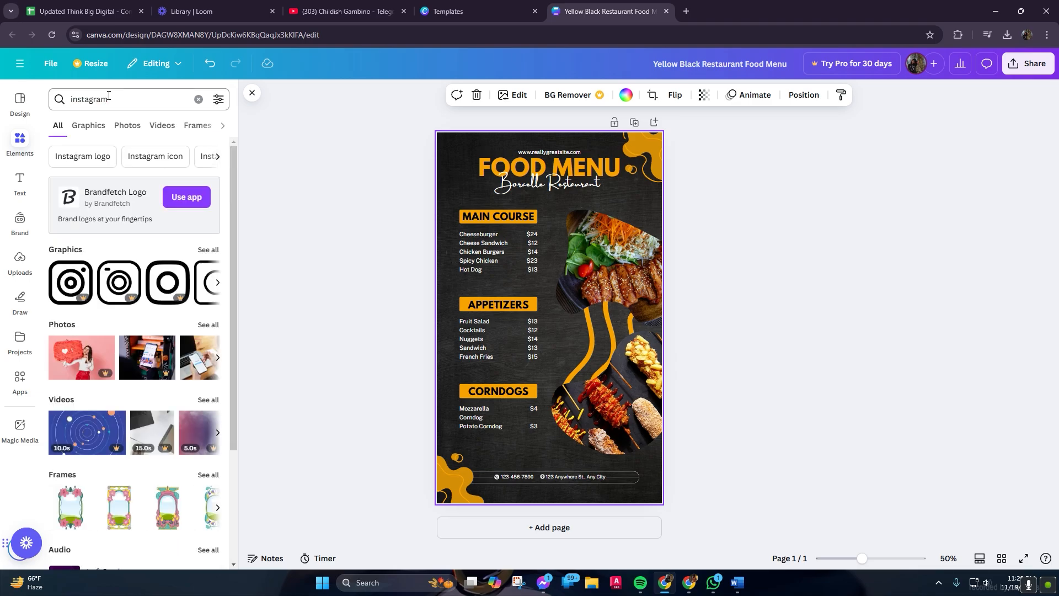
# Step: Add the red outlined Instagram icon from the graphics, shrink it and place it between the CORNDOGS list and the contact line
pyautogui.click(215, 289)
pyautogui.click(216, 290)
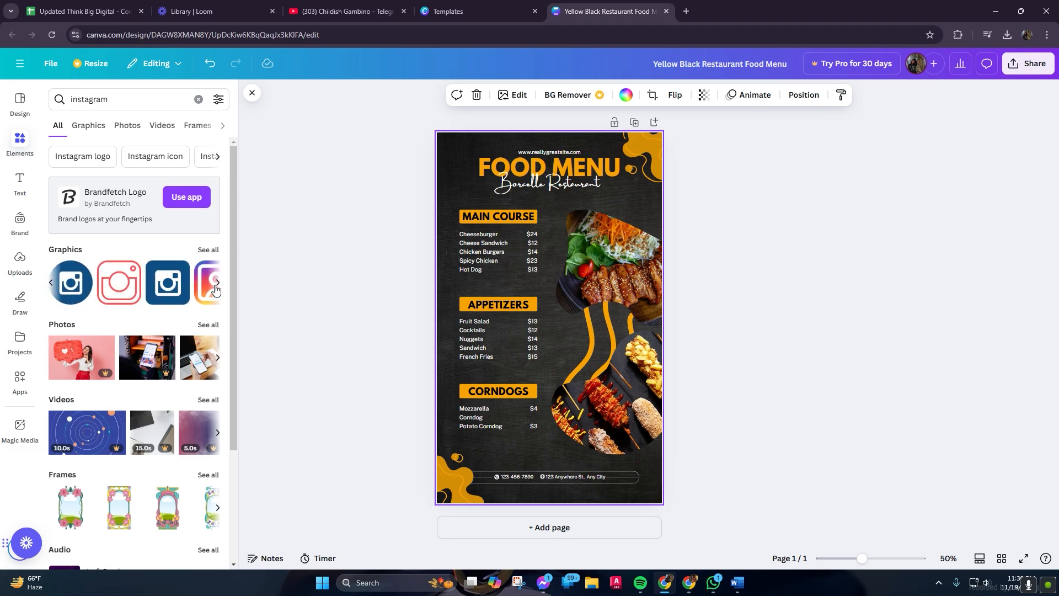
pyautogui.click(216, 289)
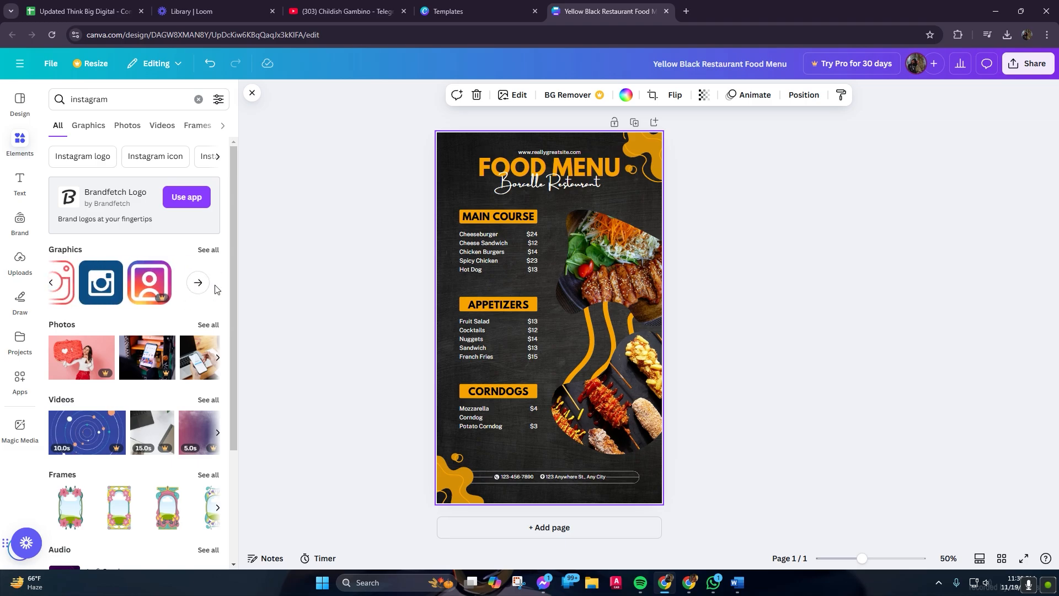
pyautogui.click(51, 282)
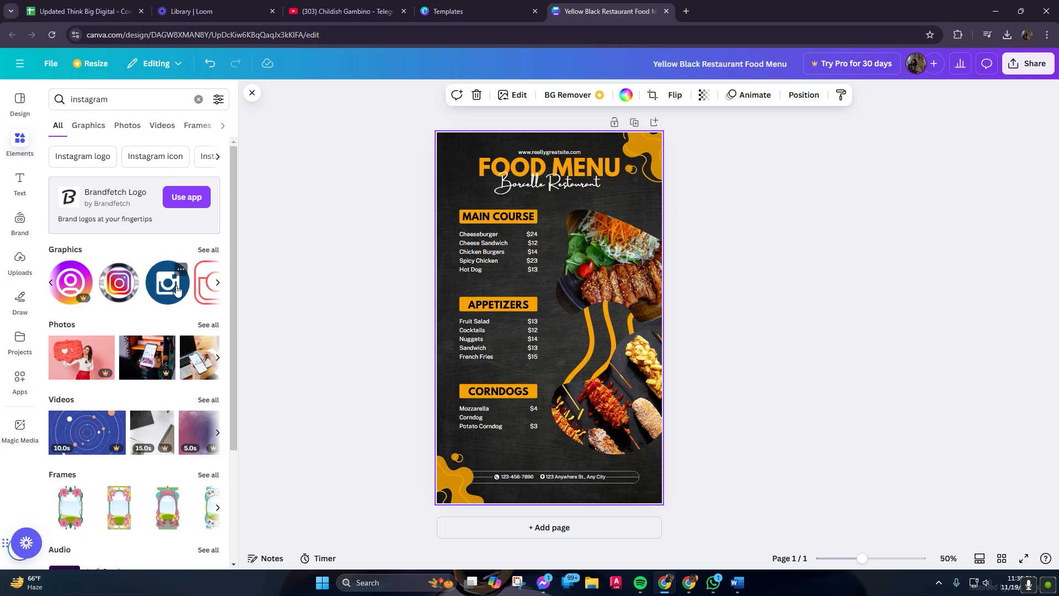
pyautogui.click(214, 284)
pyautogui.click(77, 296)
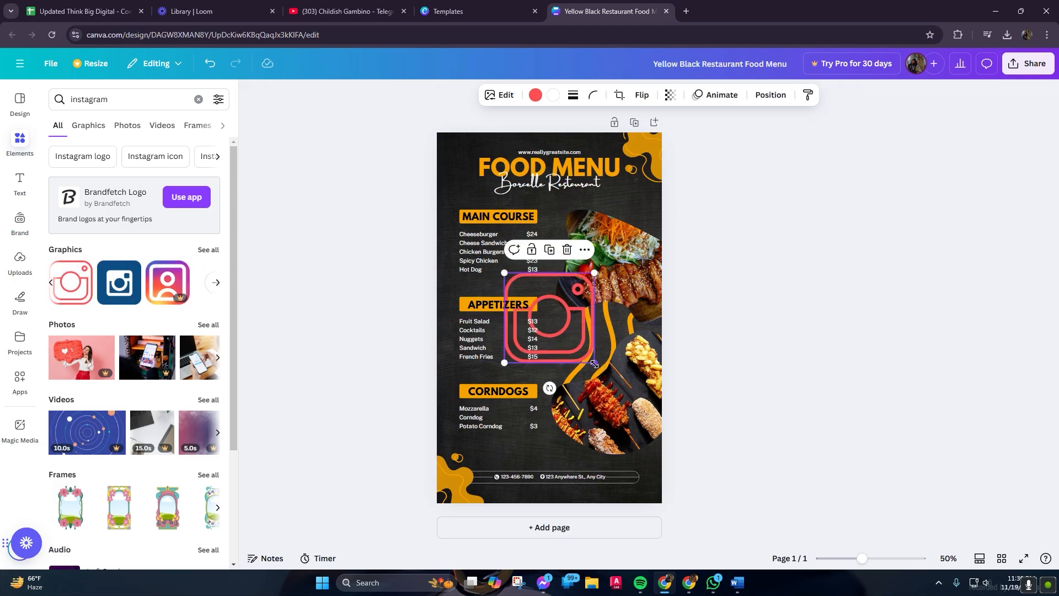
pyautogui.moveTo(593, 363); pyautogui.dragTo(486, 455)
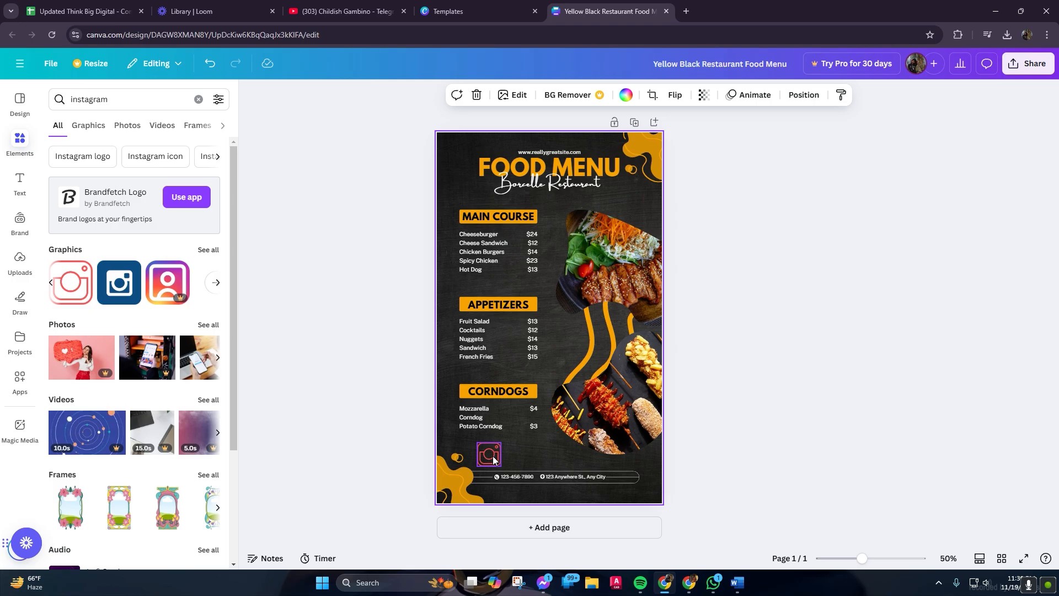
pyautogui.click(514, 455)
pyautogui.doubleClick(534, 458)
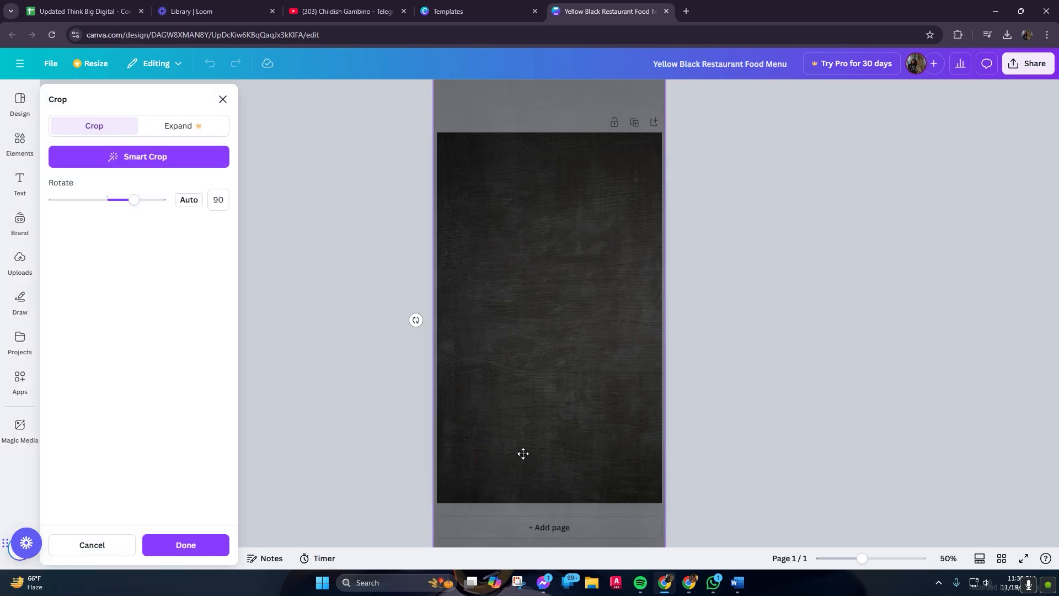
pyautogui.click(373, 354)
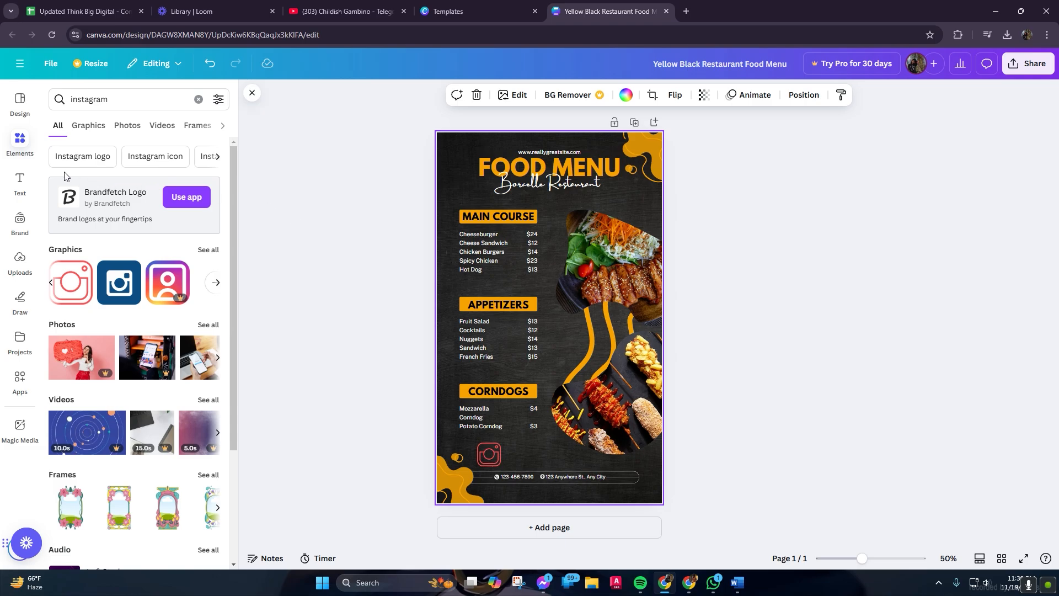
# Step: Add a body text box to the page and position it directly beside the Instagram icon
pyautogui.click(25, 182)
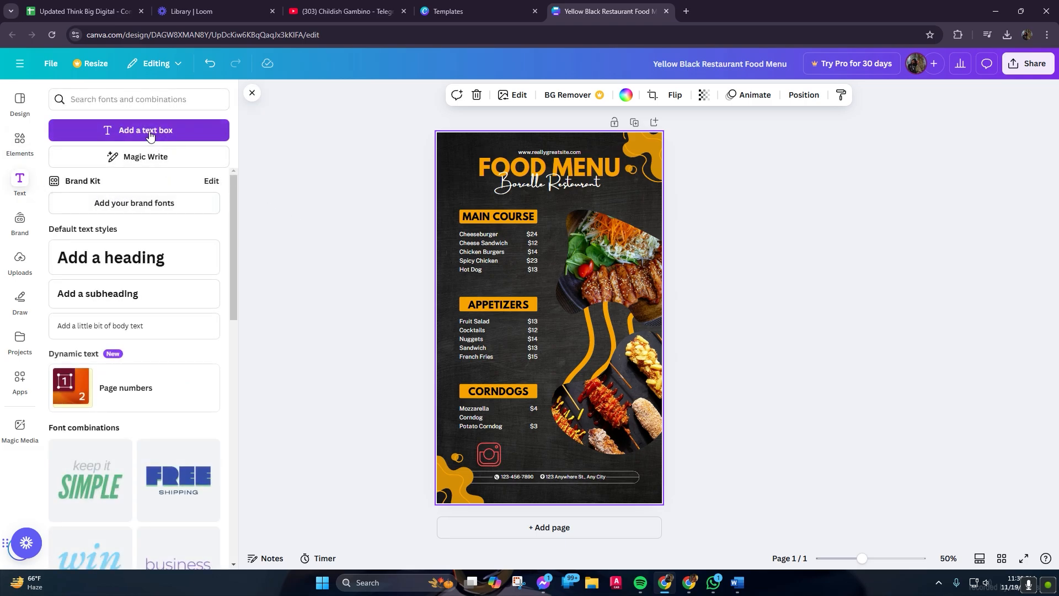
pyautogui.click(154, 131)
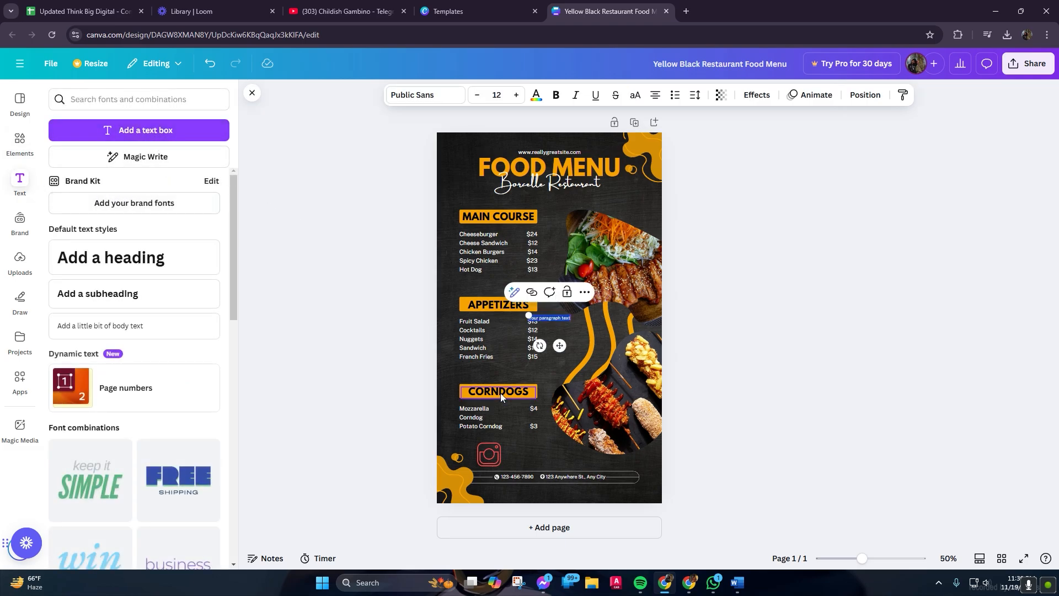
pyautogui.click(153, 133)
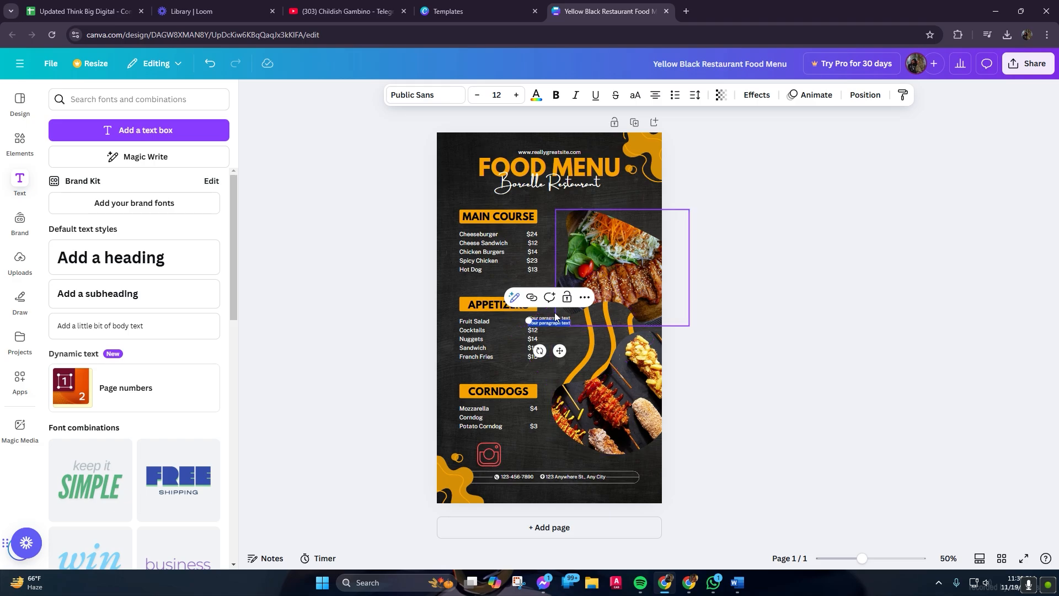
pyautogui.moveTo(538, 325); pyautogui.dragTo(530, 457)
pyautogui.click(583, 332)
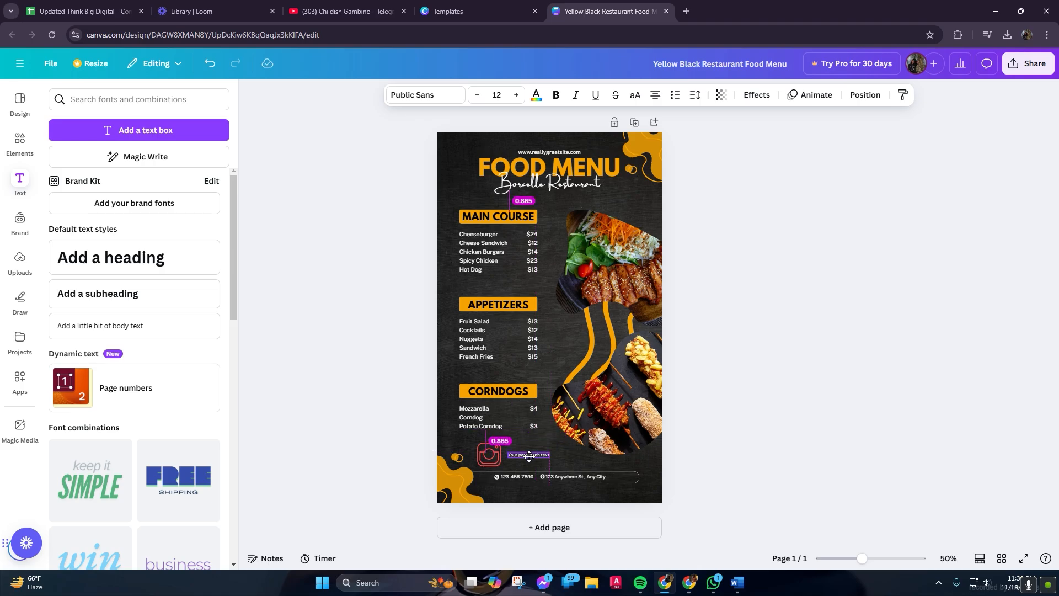
pyautogui.doubleClick(546, 455)
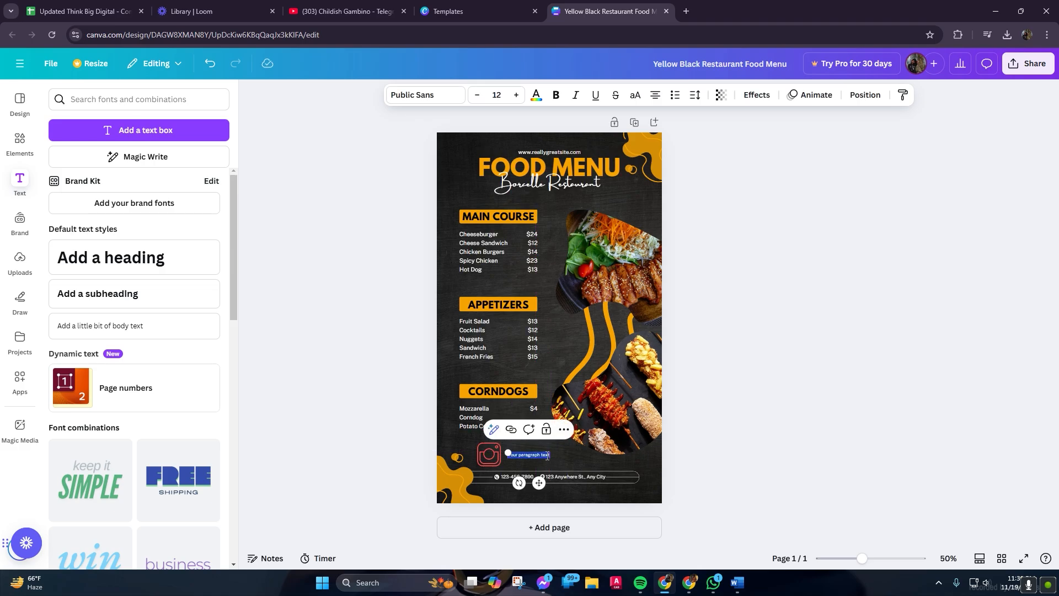
pyautogui.press('BackSpace')
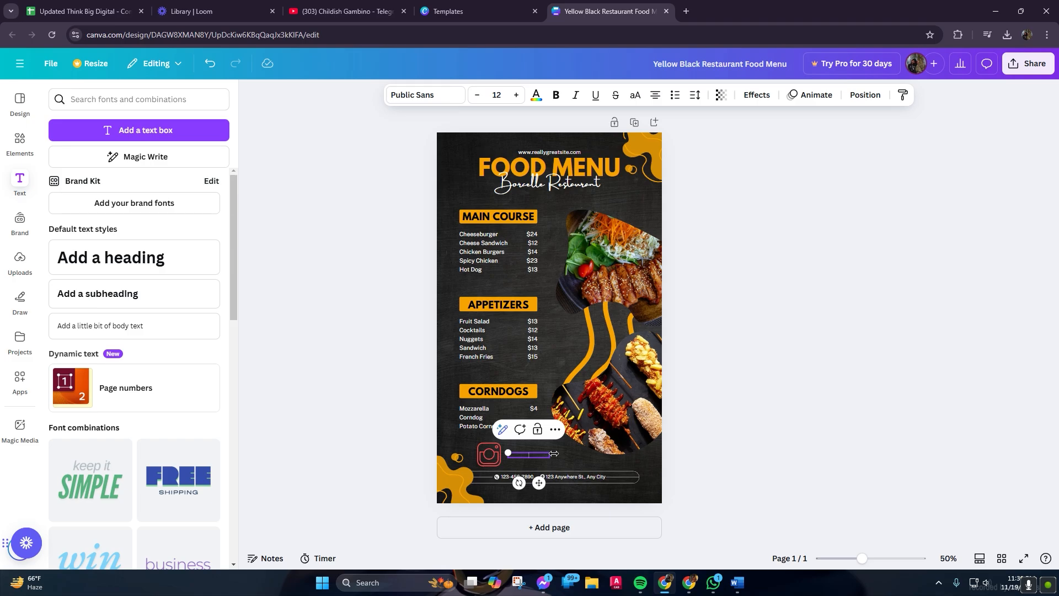
pyautogui.write('@')
pyautogui.write('borcellerest_')
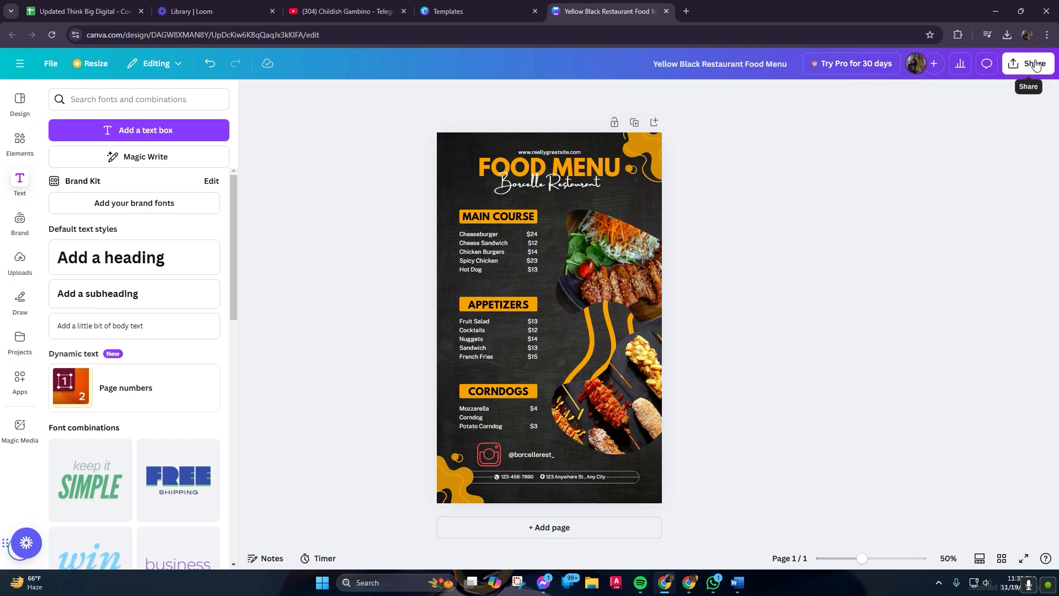
# Step: Download the finished food menu design as a PNG file
pyautogui.click(1029, 64)
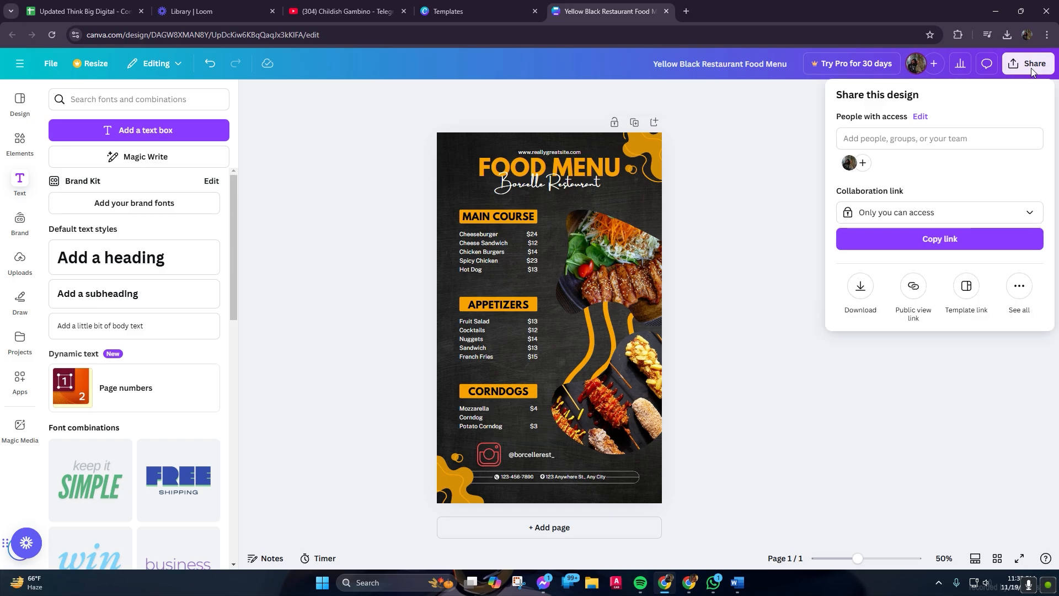
pyautogui.click(859, 295)
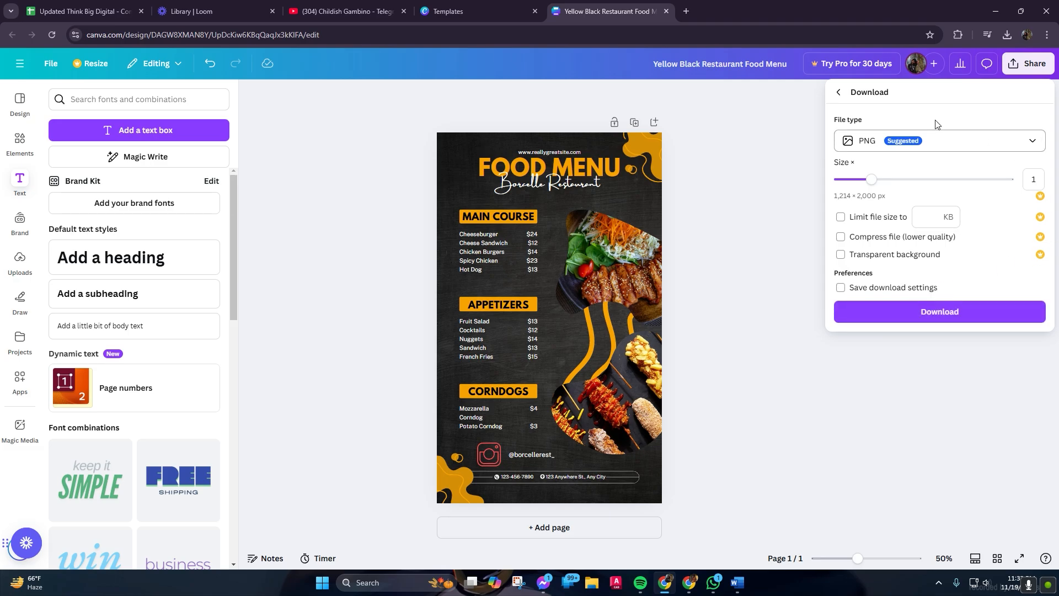
pyautogui.click(924, 315)
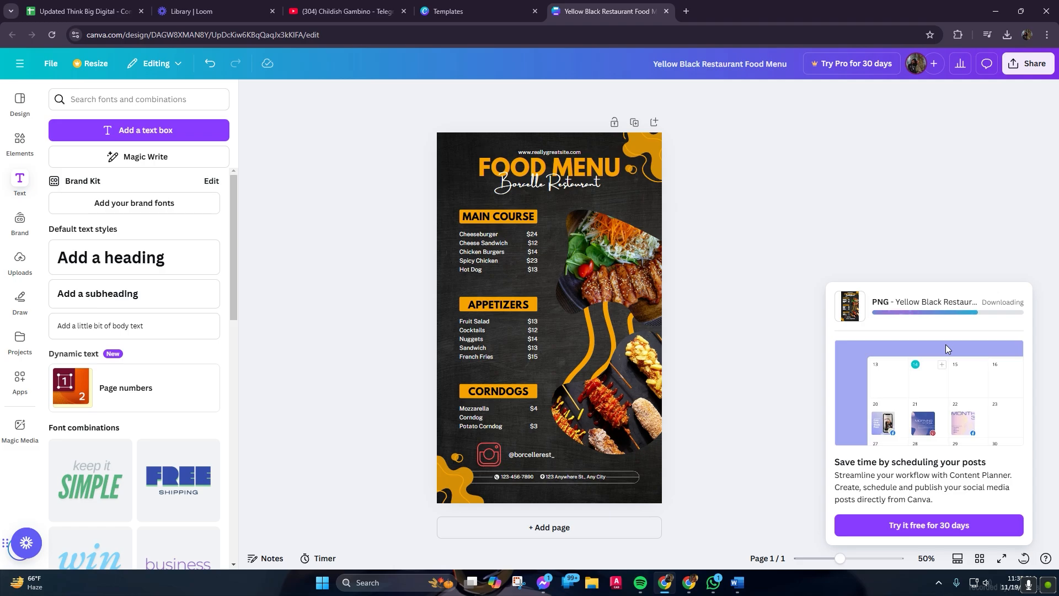
# Step: Show the downloaded Yellow Black Restaurant Food Menu PNG in its folder, and return to the design
pyautogui.click(1007, 35)
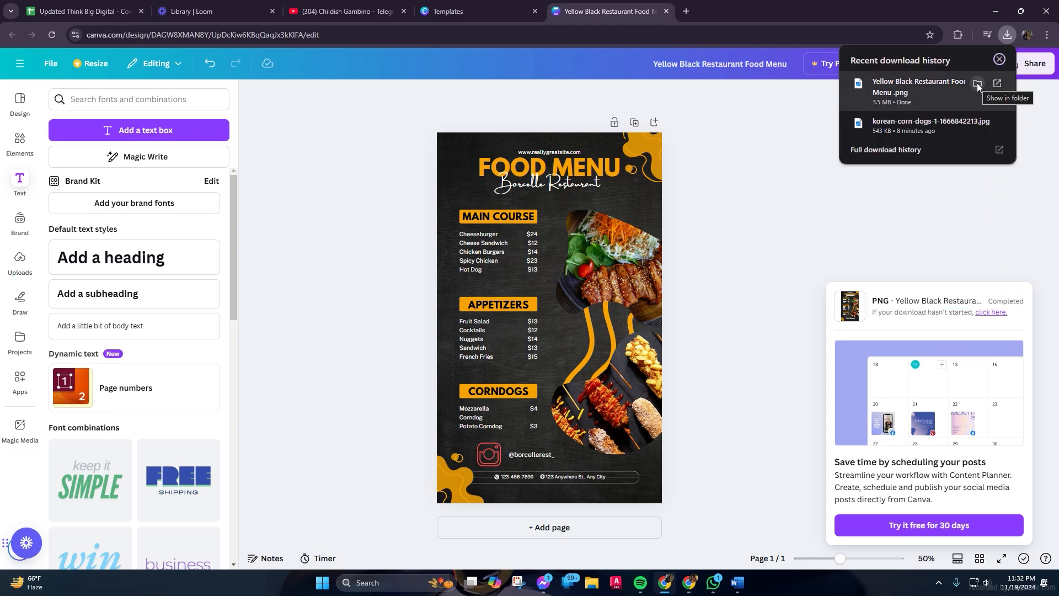
pyautogui.click(977, 83)
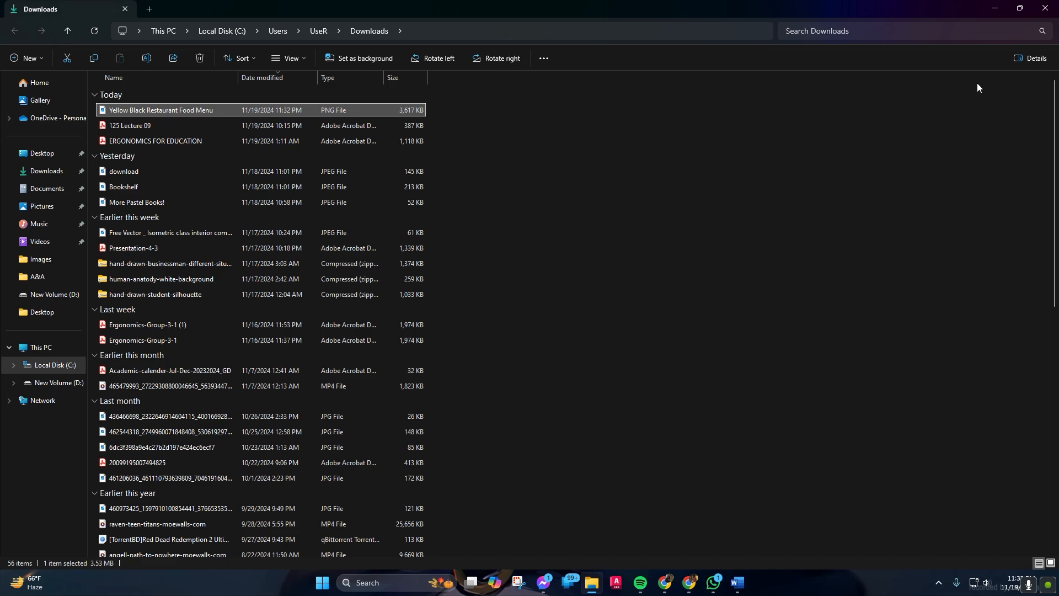
pyautogui.click(988, 6)
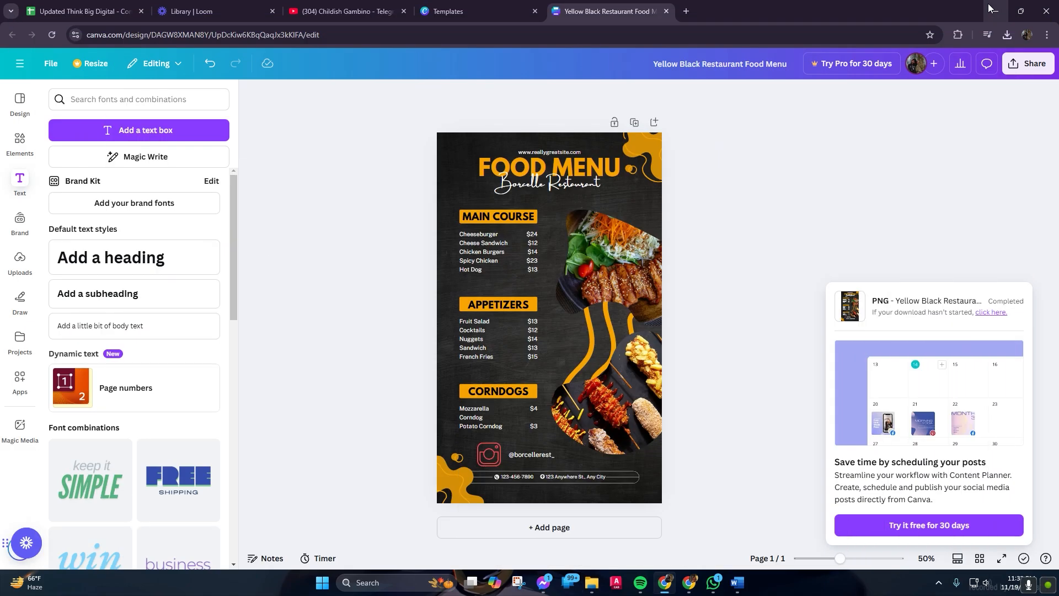